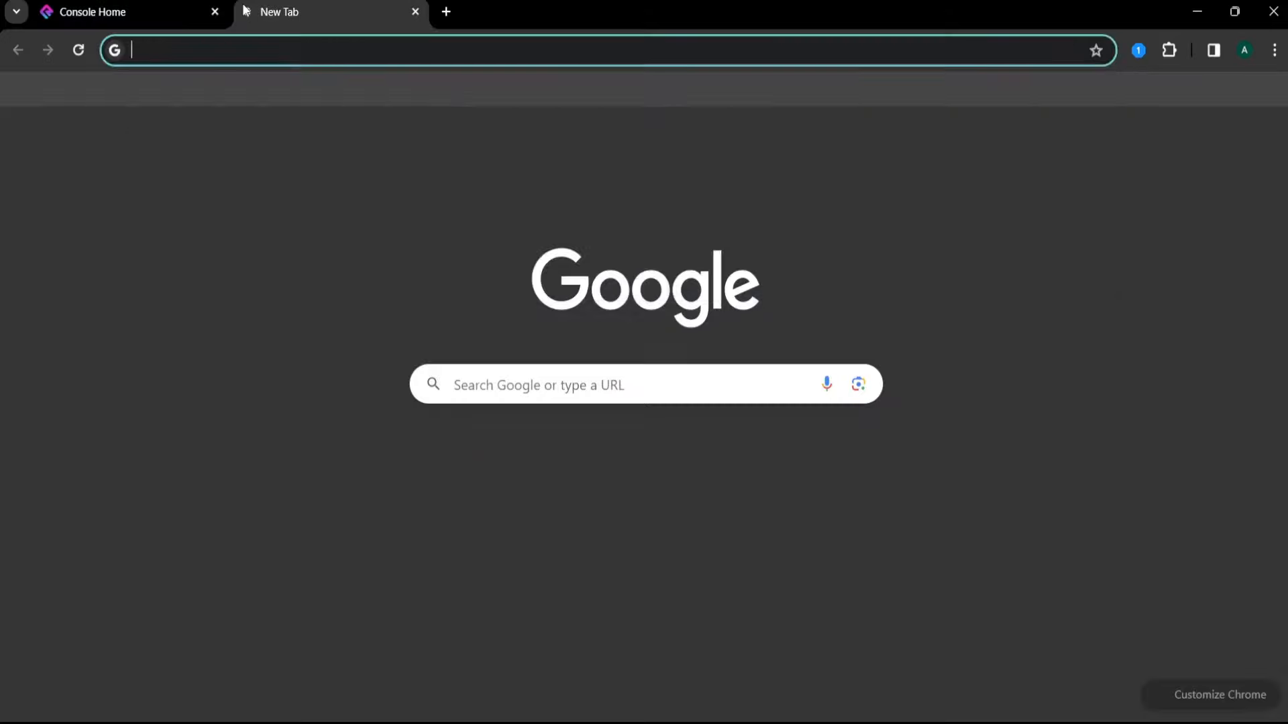
- Open the WordPress admin dashboard at woocommerce.crconsole.com/wp-admin/
{"action": "type", "text": "woocommerce.crconsole.com"}
{"action": "key", "text": "Down"}
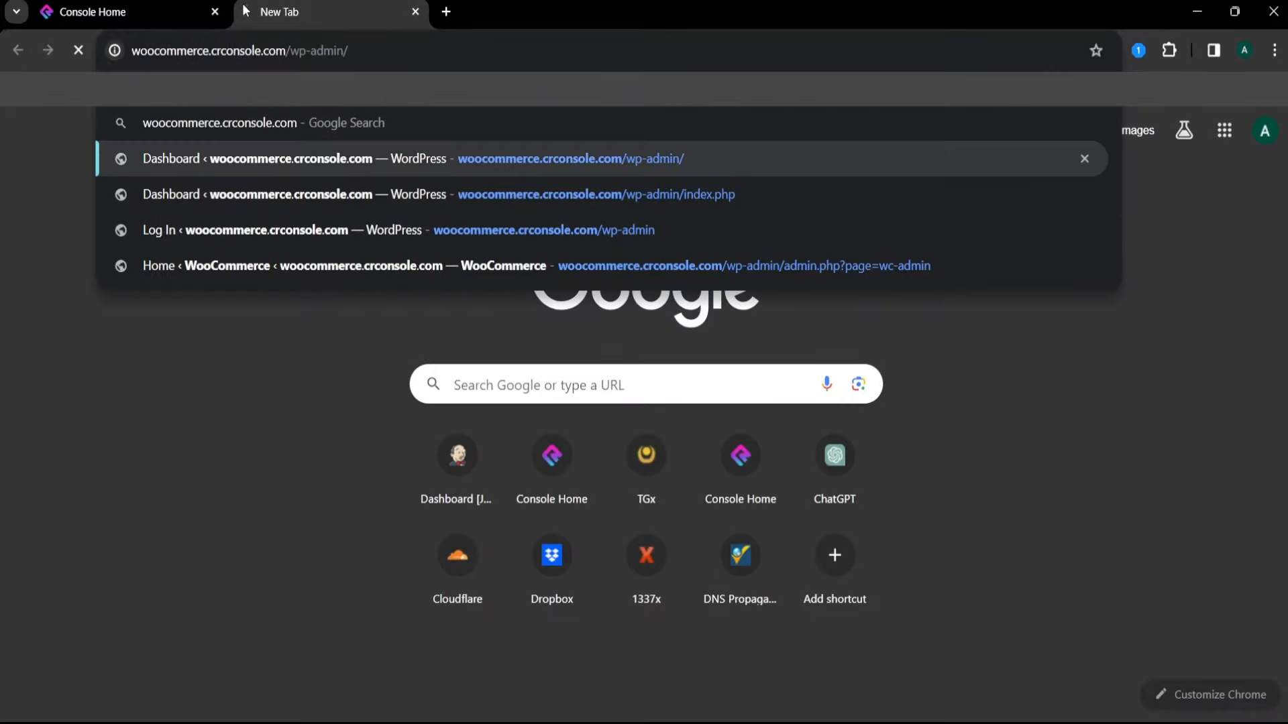
{"action": "key", "text": "Return"}
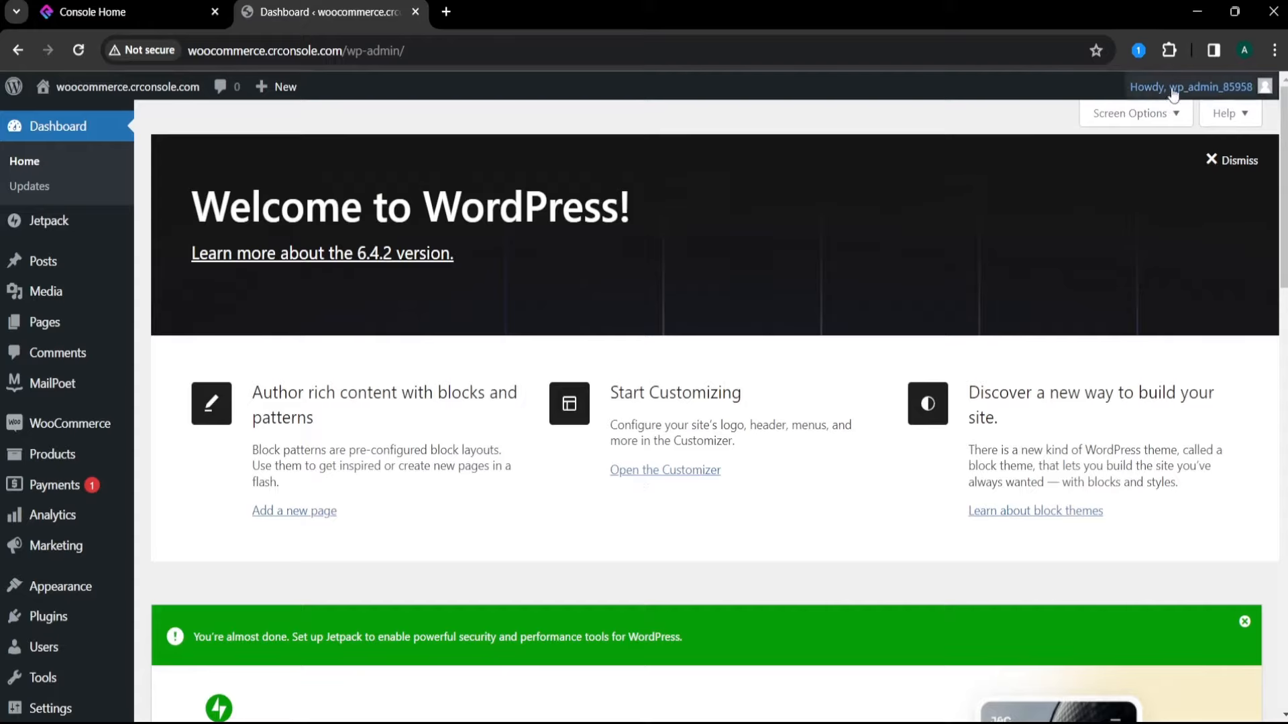
- View the WordPress admin user's profile page and return to the WordPress dashboard
{"action": "mouse_move", "coordinate": [1200, 86]}
{"action": "left_click", "coordinate": [1164, 127]}
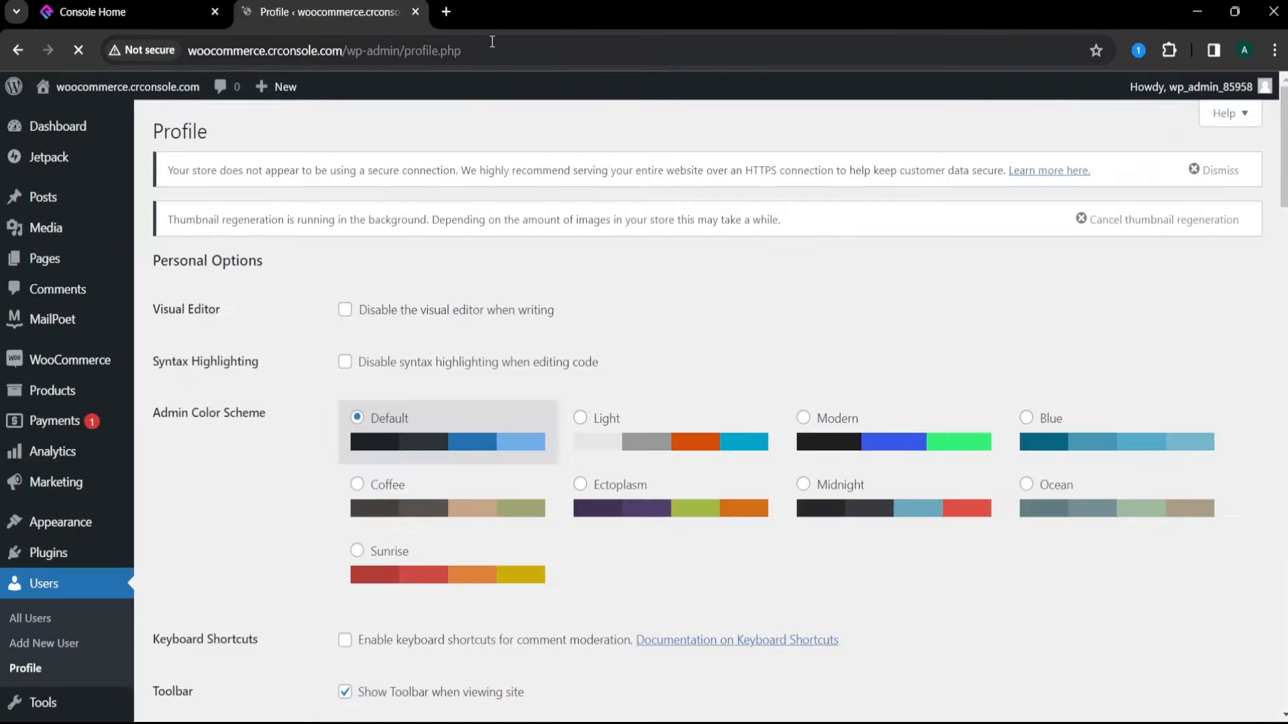
{"action": "mouse_move", "coordinate": [55, 103]}
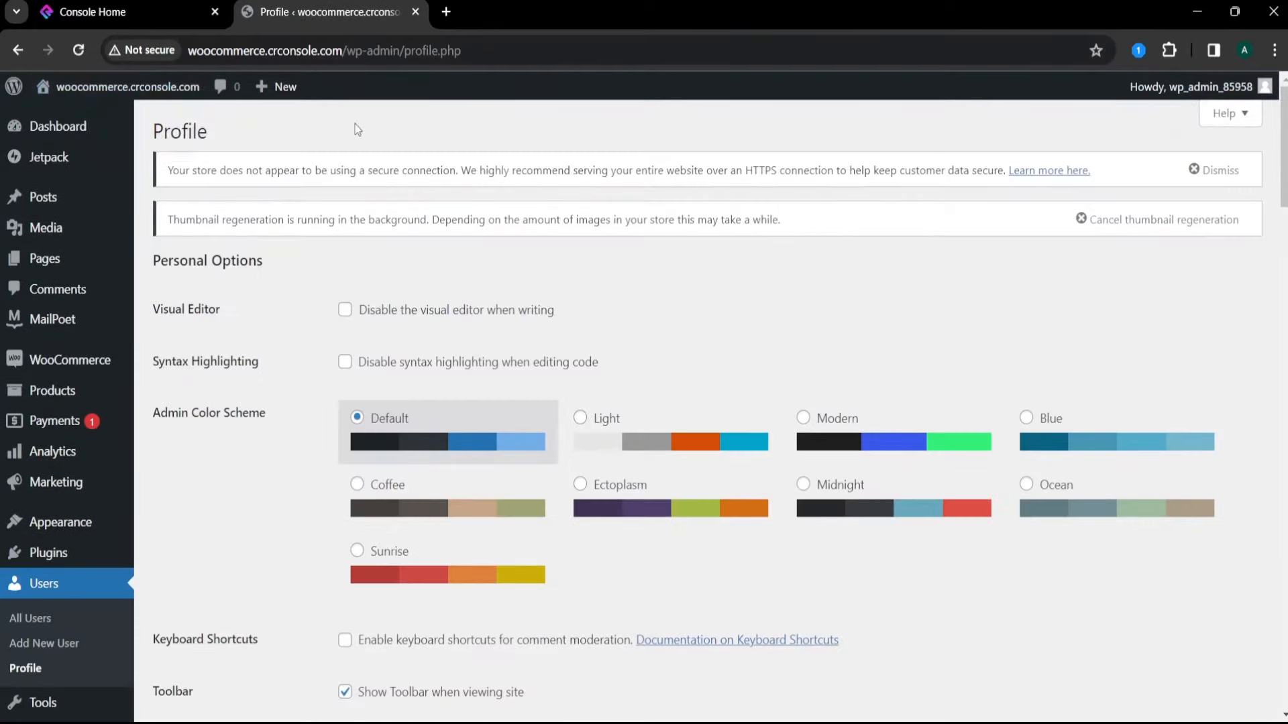
{"action": "left_click", "coordinate": [78, 129]}
- In the CloudRevol console, open the cloud operations page and show the server credentials of apps-server-1
{"action": "left_click", "coordinate": [145, 6]}
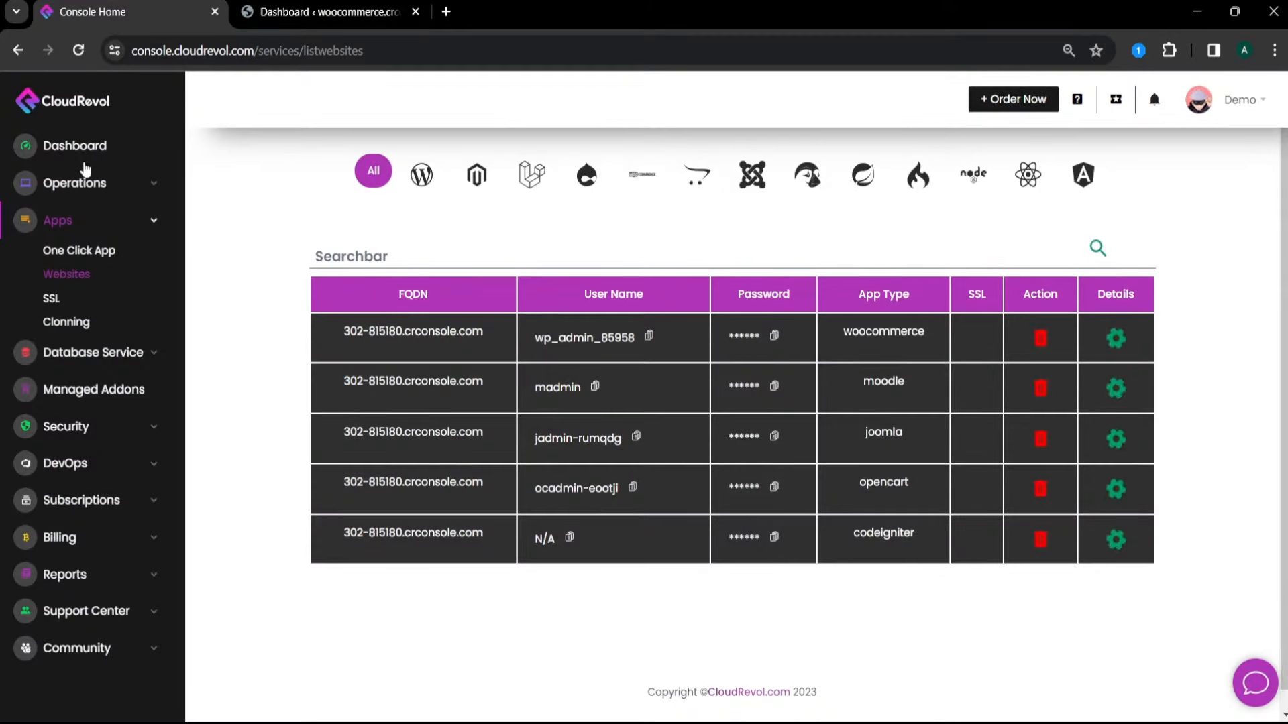
{"action": "left_click", "coordinate": [86, 183]}
{"action": "left_click", "coordinate": [58, 214]}
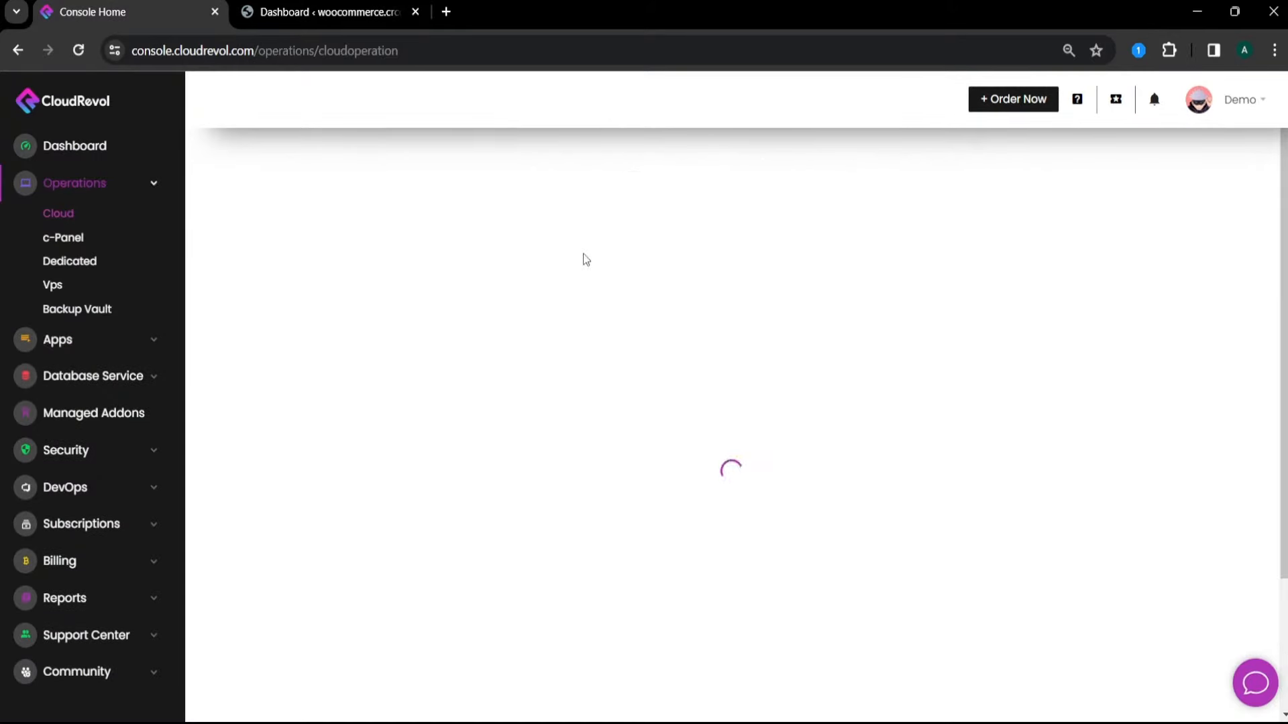
{"action": "left_click", "coordinate": [1167, 253]}
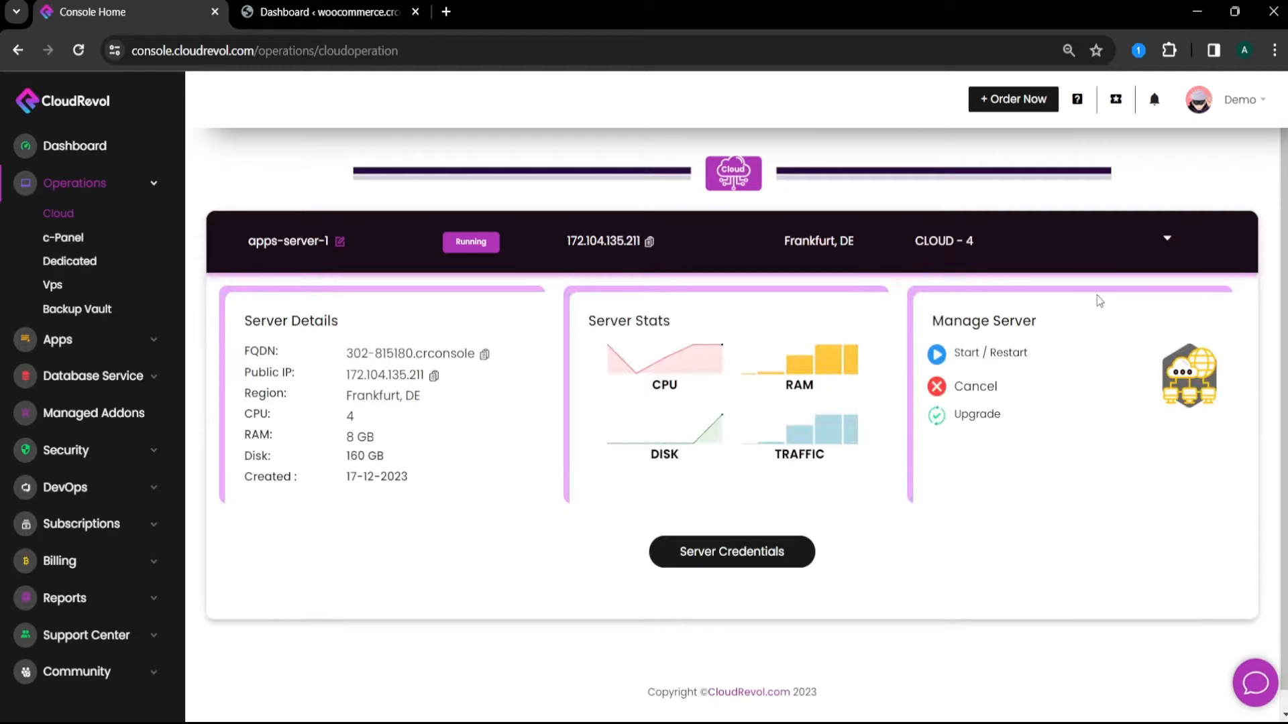
{"action": "left_click", "coordinate": [734, 551]}
{"action": "scroll", "coordinate": [1212, 447], "scroll_direction": "down", "scroll_amount": 3}
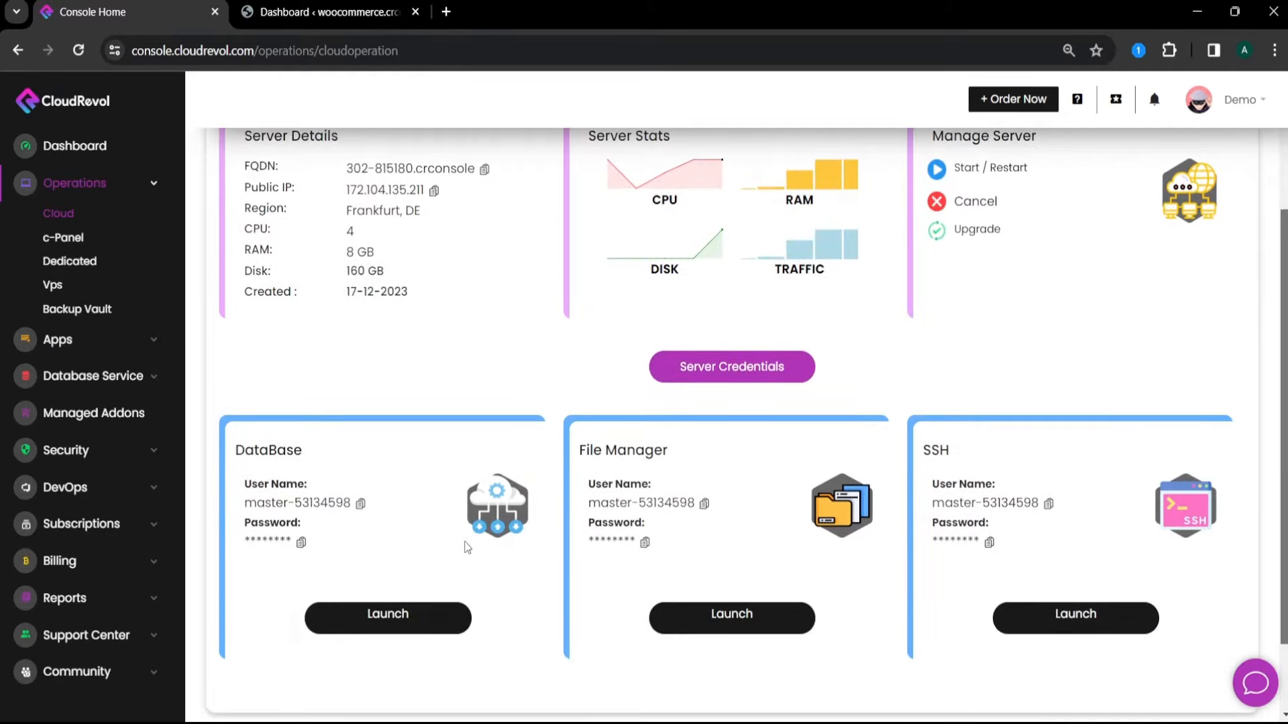
- Launch the server's database manager and fill in its user ID with the database user name copied from the console
{"action": "left_click", "coordinate": [393, 618]}
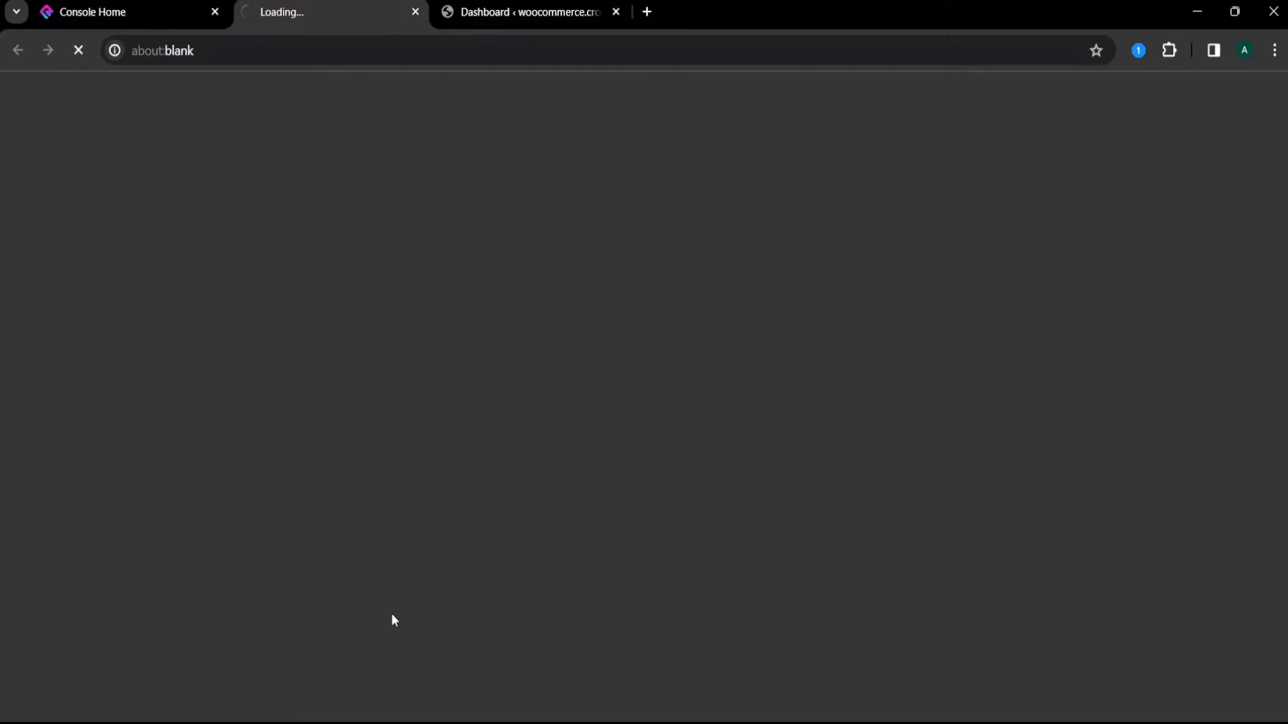
{"action": "left_click", "coordinate": [164, 9]}
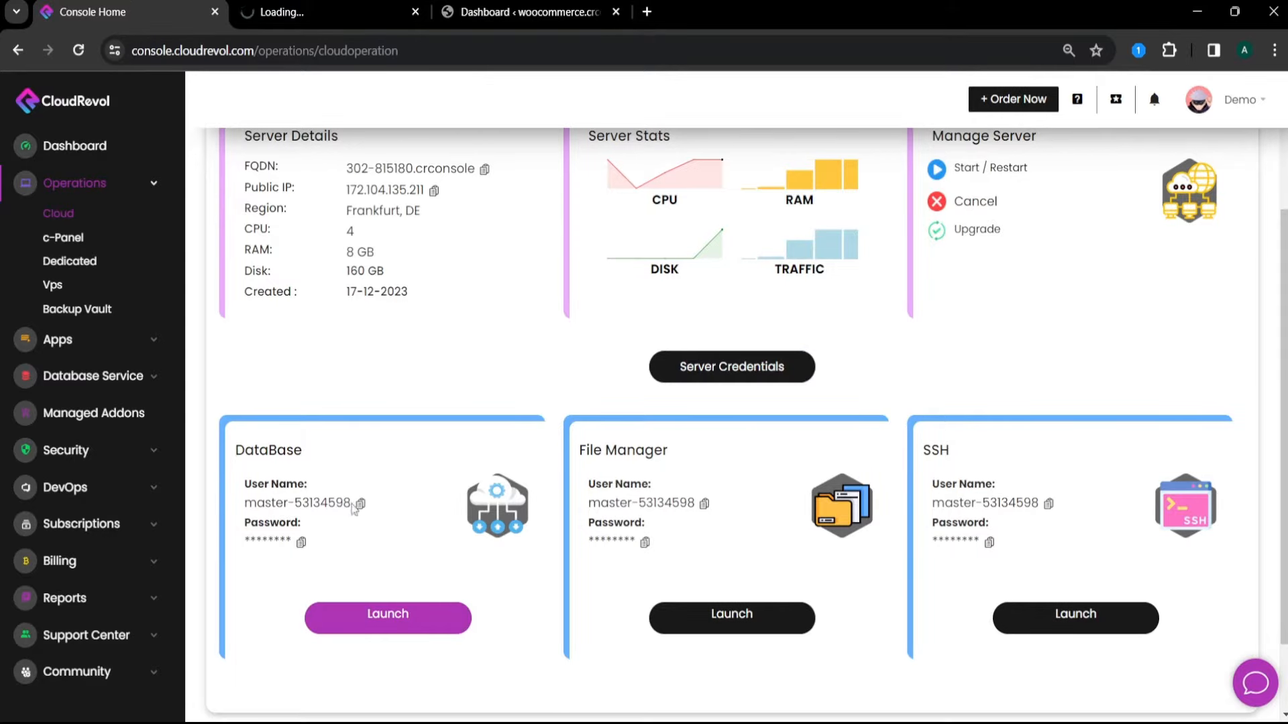
{"action": "left_click", "coordinate": [356, 15]}
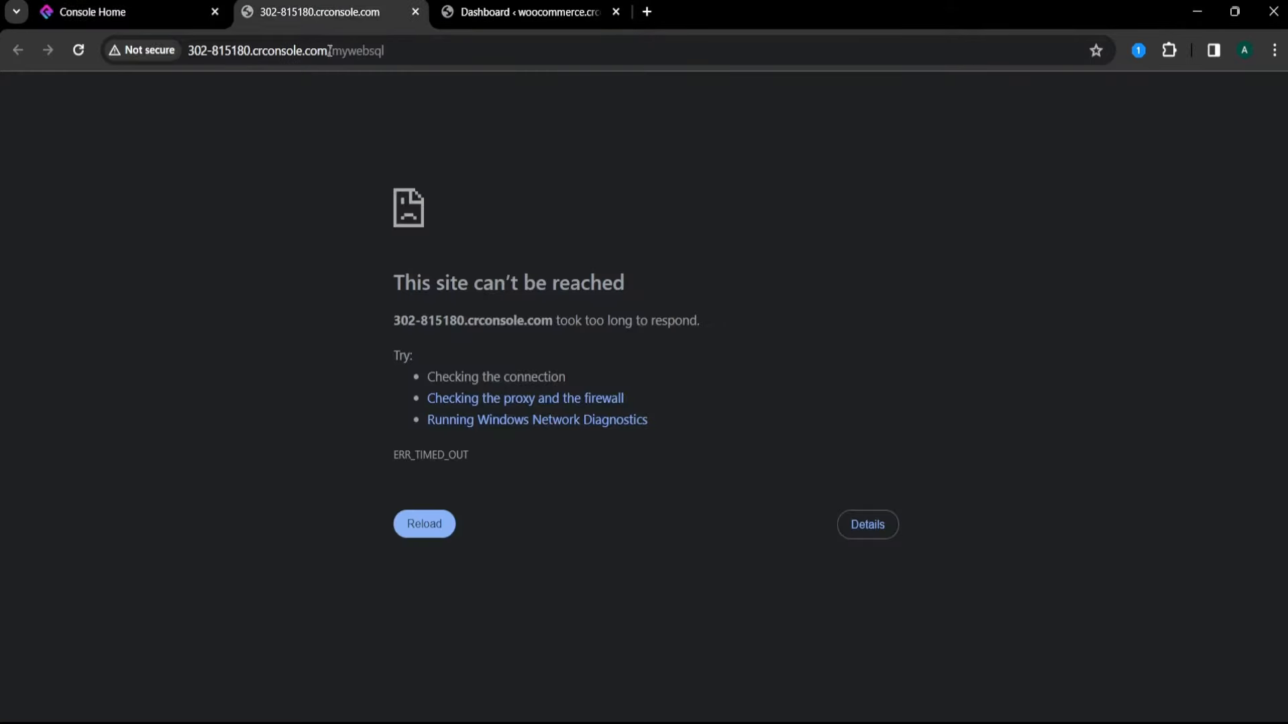
{"action": "left_click", "coordinate": [79, 51]}
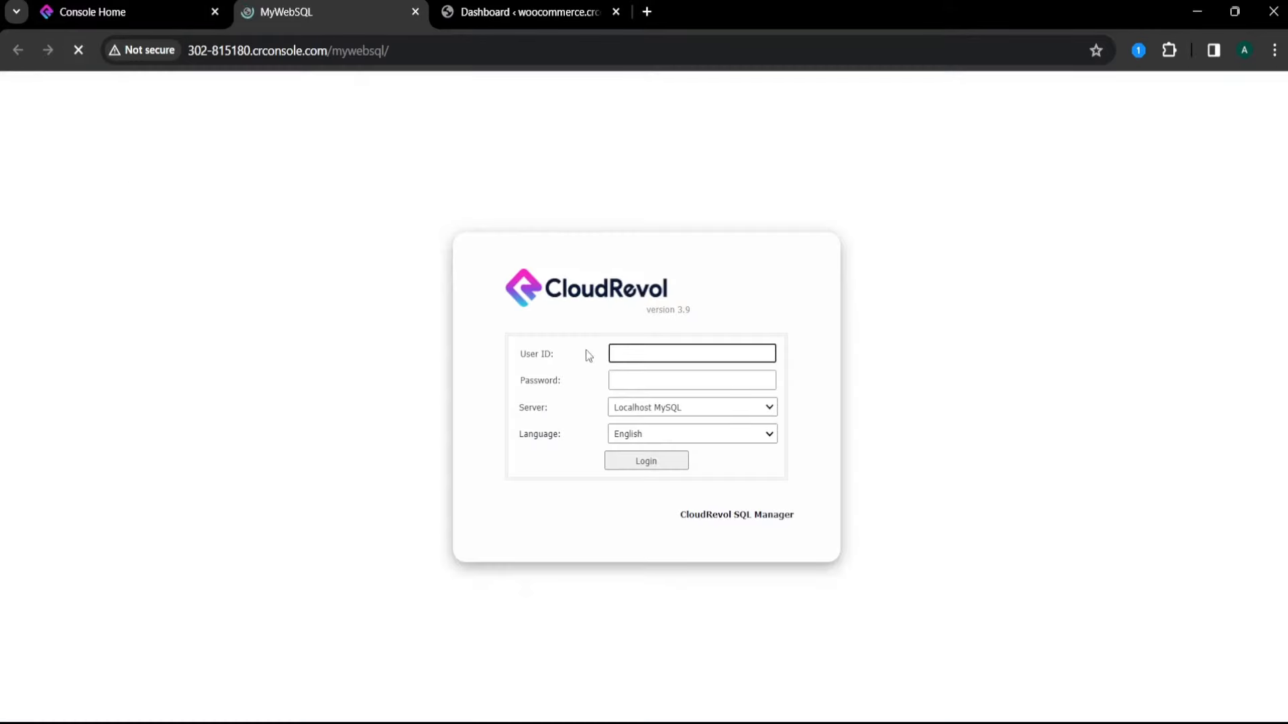
{"action": "key", "text": "ctrl+v"}
- Copy the database password from the console, enter it in the MyWebSQL password field and log in
{"action": "left_click", "coordinate": [651, 386]}
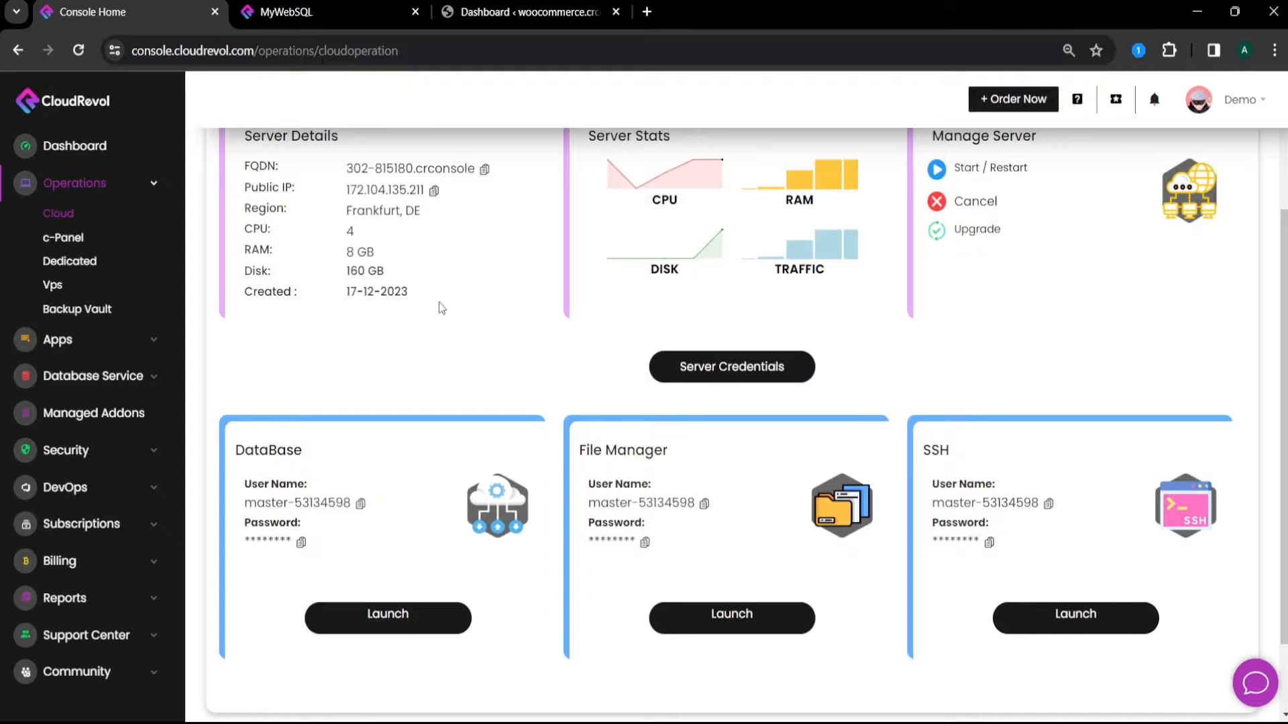
{"action": "left_click", "coordinate": [198, 11]}
{"action": "left_click", "coordinate": [301, 542]}
{"action": "left_click", "coordinate": [322, 12]}
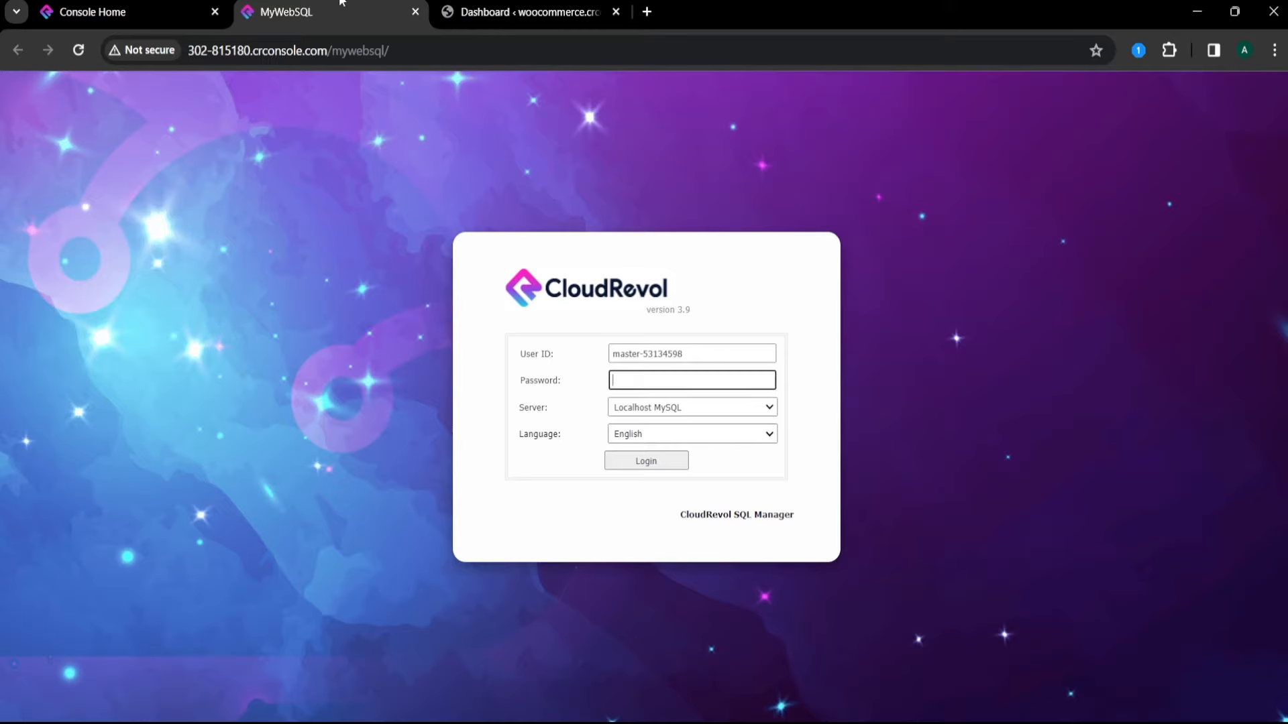
{"action": "key", "text": "ctrl+v"}
{"action": "left_click", "coordinate": [645, 462]}
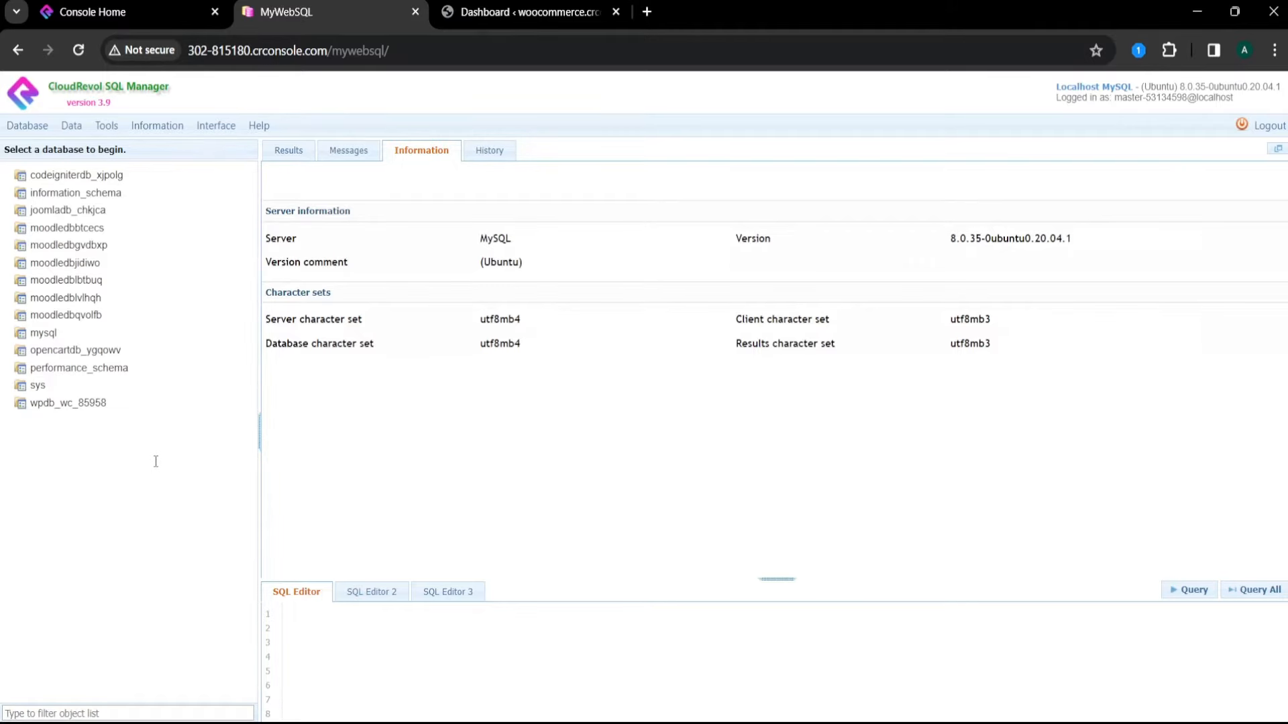
- Select the wpdb_wc_85958 database and display the data of its wp_users table
{"action": "left_click", "coordinate": [86, 404]}
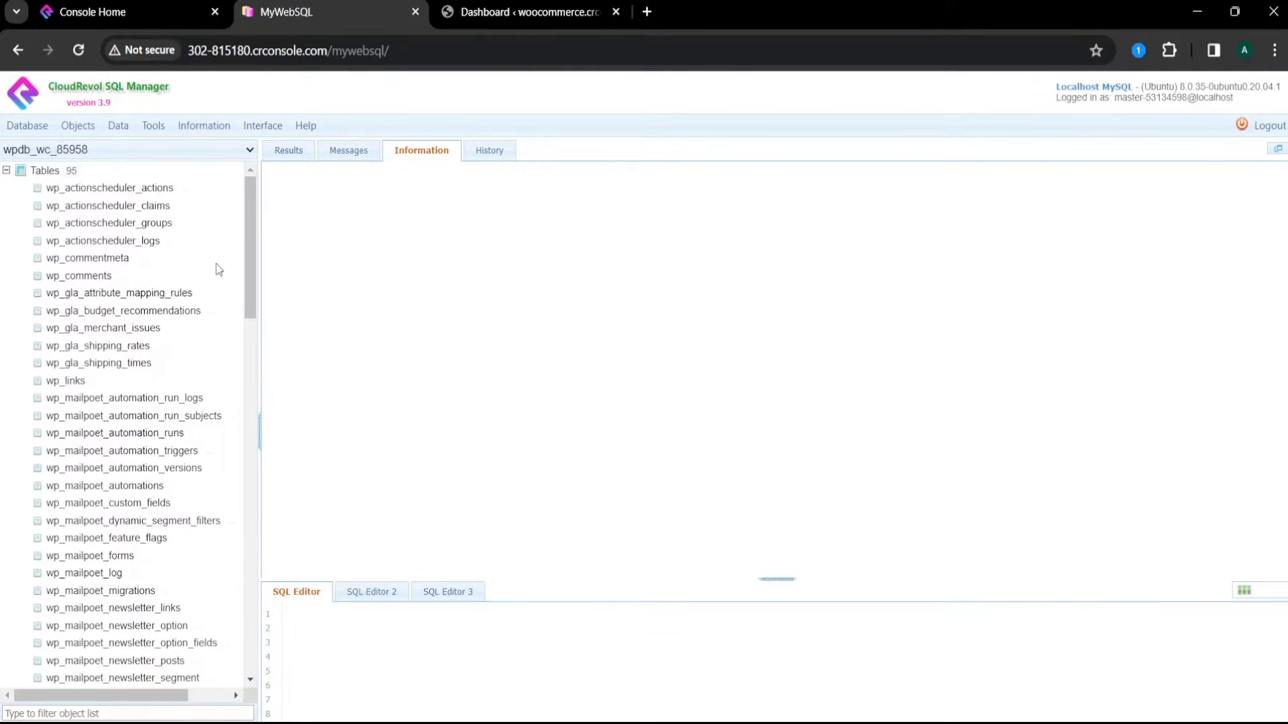
{"action": "left_click_drag", "start_coordinate": [248, 262], "coordinate": [231, 625]}
{"action": "scroll", "coordinate": [134, 403], "scroll_direction": "up", "scroll_amount": 4}
{"action": "left_click", "coordinate": [67, 242]}
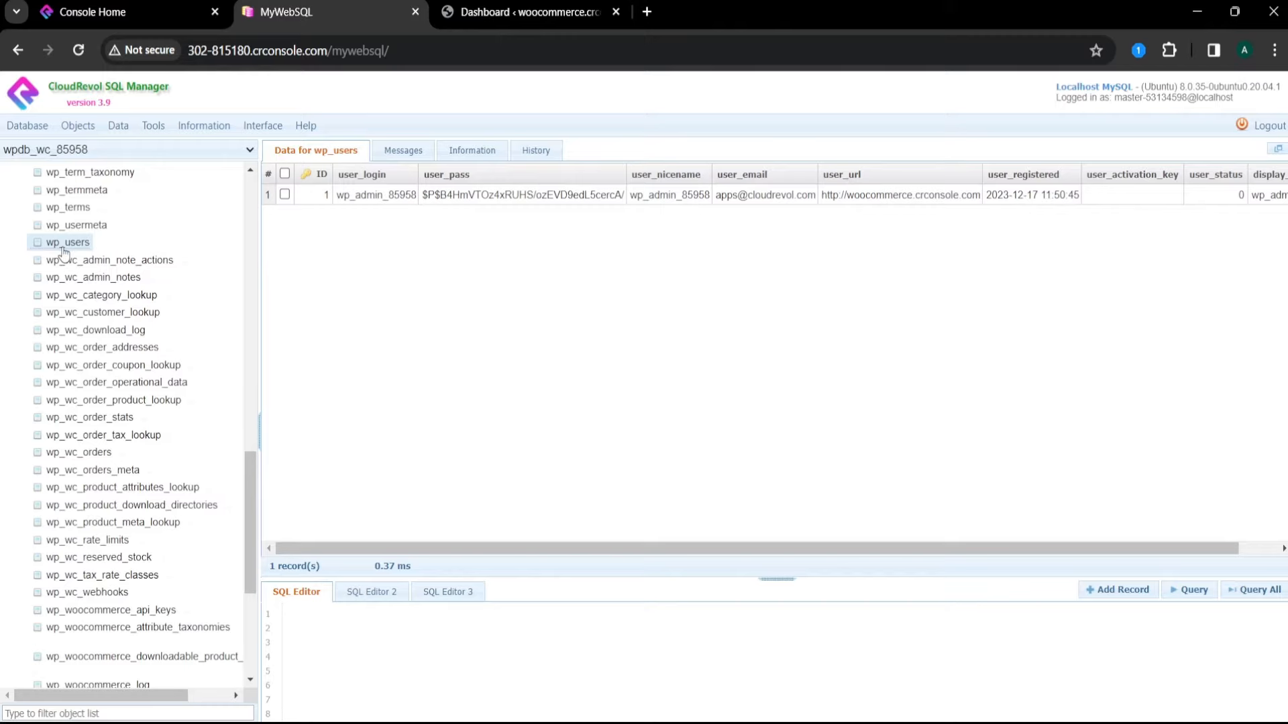
- Drop the wp_users table from the wpdb_wc_85958 database and confirm without being asked again
{"action": "right_click", "coordinate": [65, 254]}
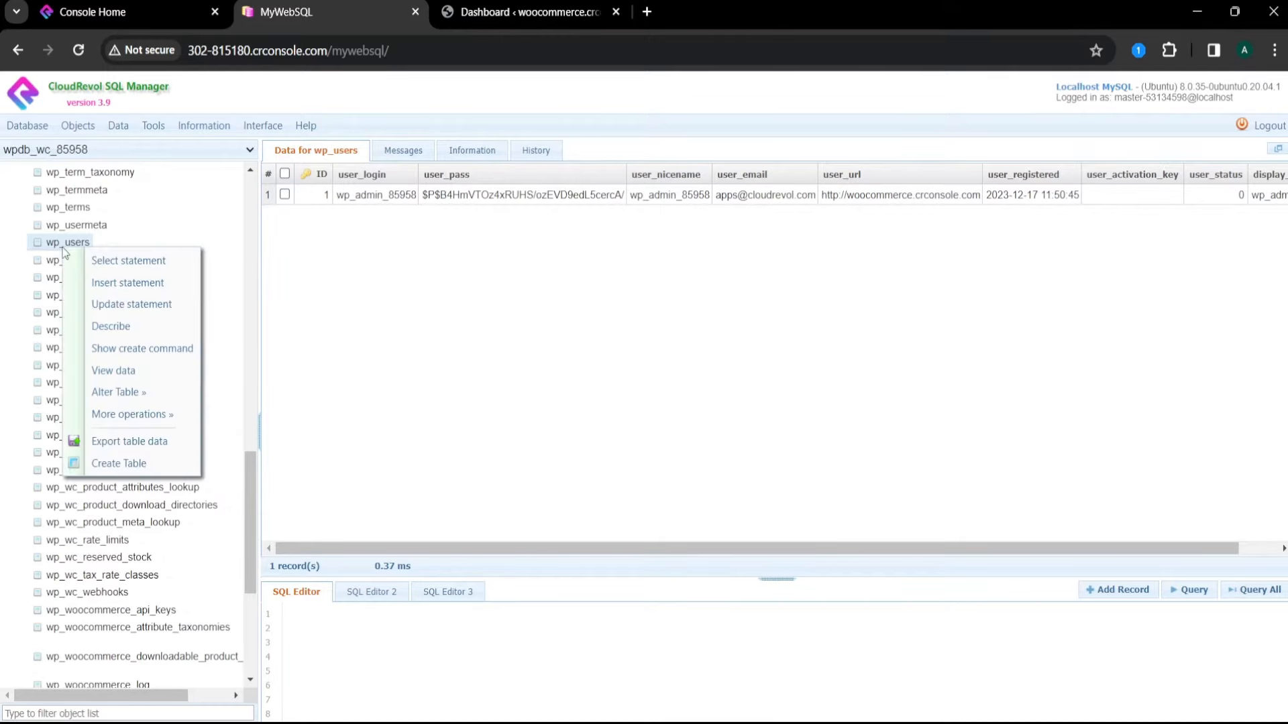
{"action": "mouse_move", "coordinate": [118, 415]}
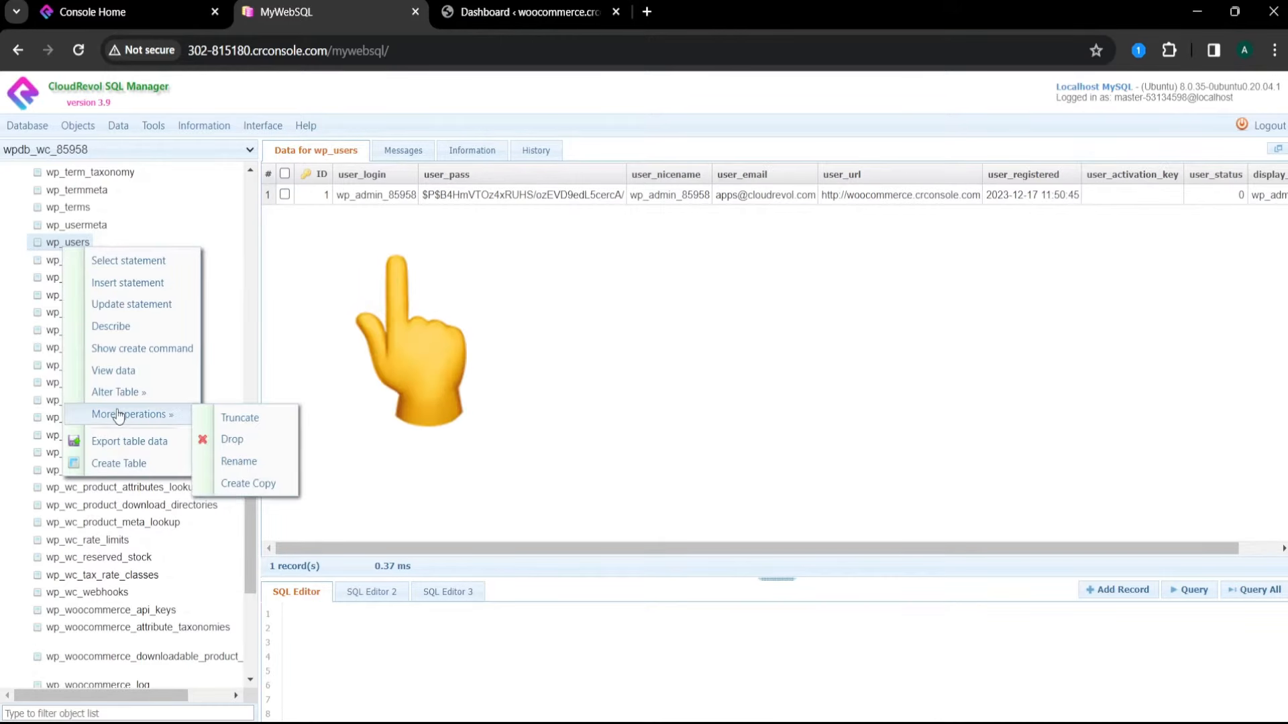
{"action": "left_click", "coordinate": [230, 440]}
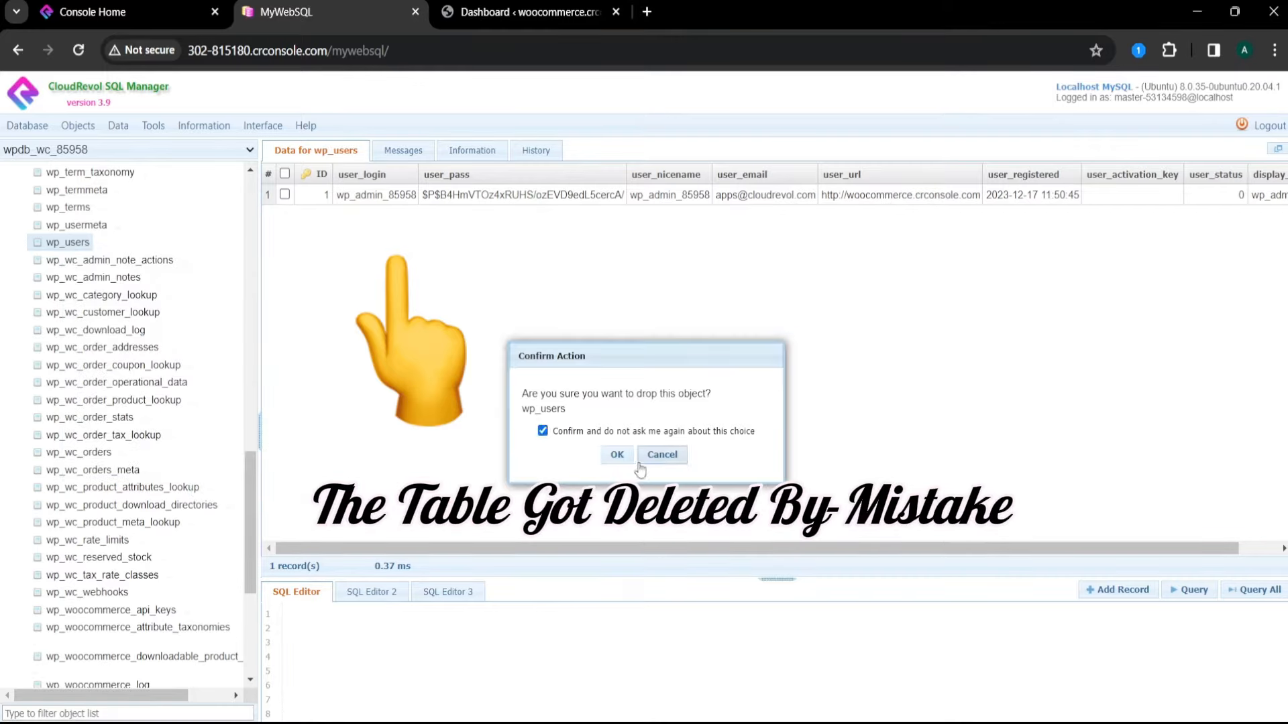
{"action": "left_click", "coordinate": [616, 455]}
- Check the WordPress admin page, then open the list of websites in the CloudRevol console
{"action": "left_click", "coordinate": [529, 11]}
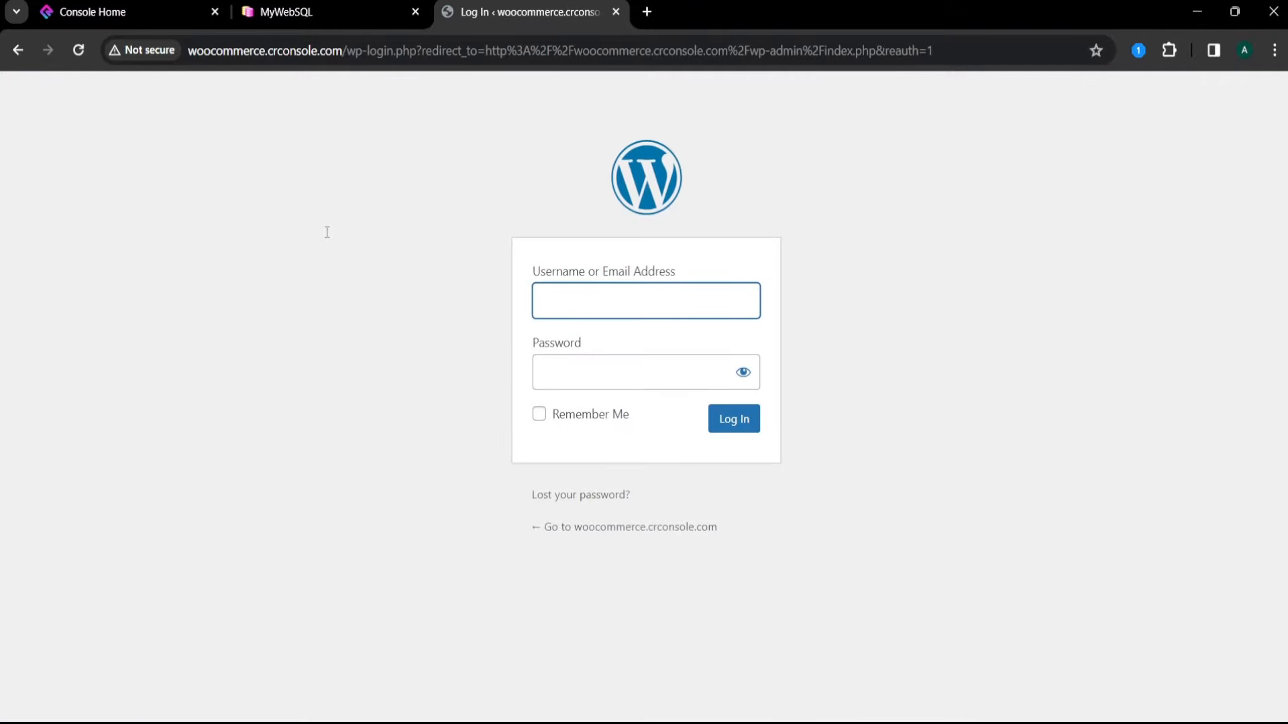
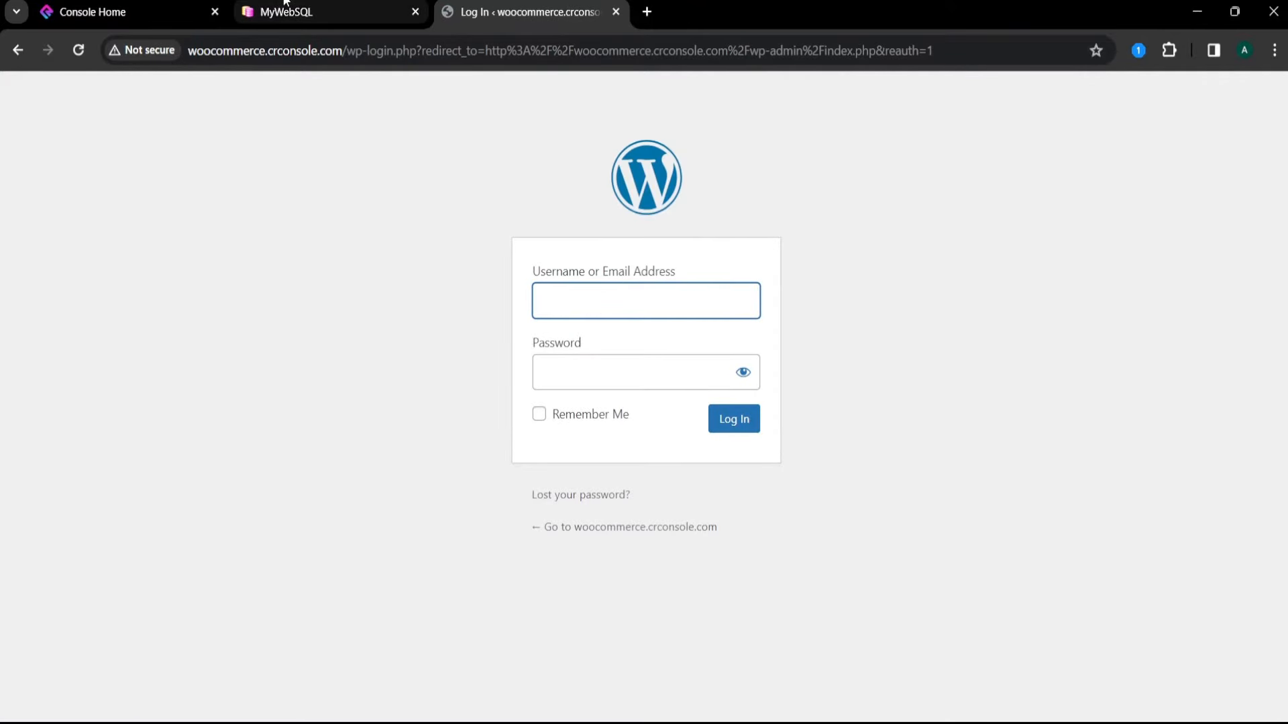
{"action": "left_click", "coordinate": [267, 309]}
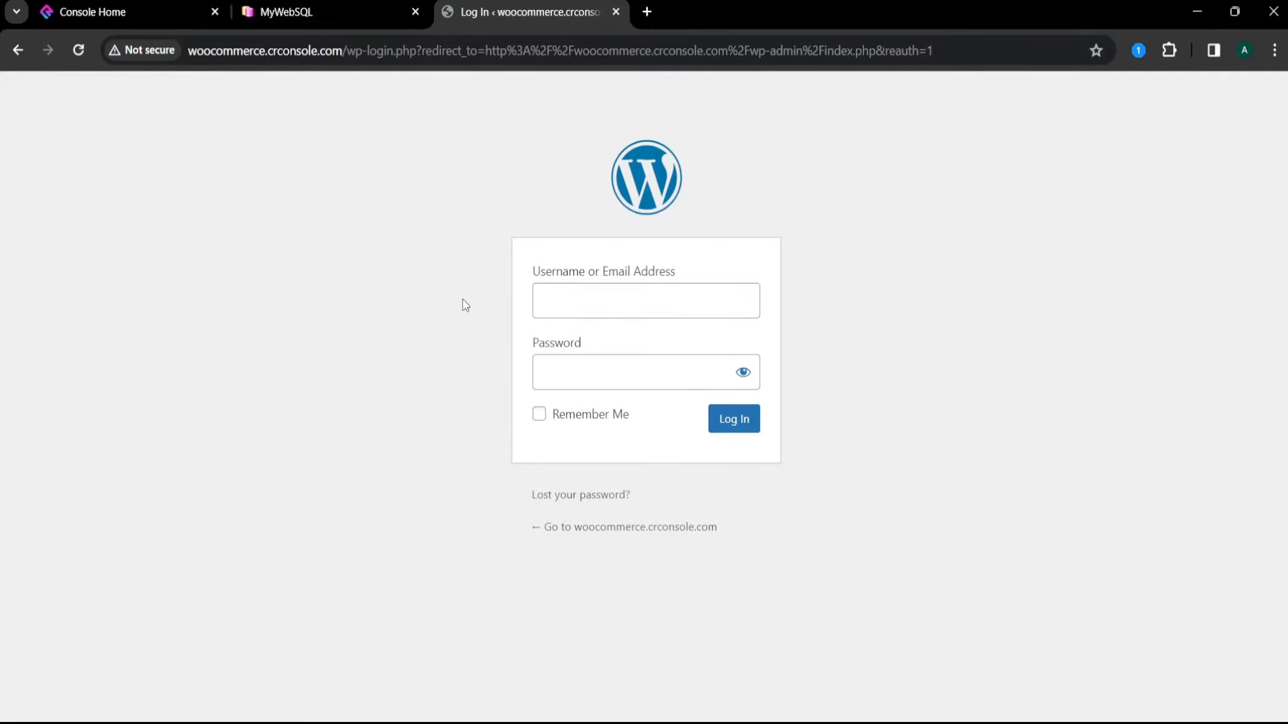
{"action": "left_click", "coordinate": [137, 12]}
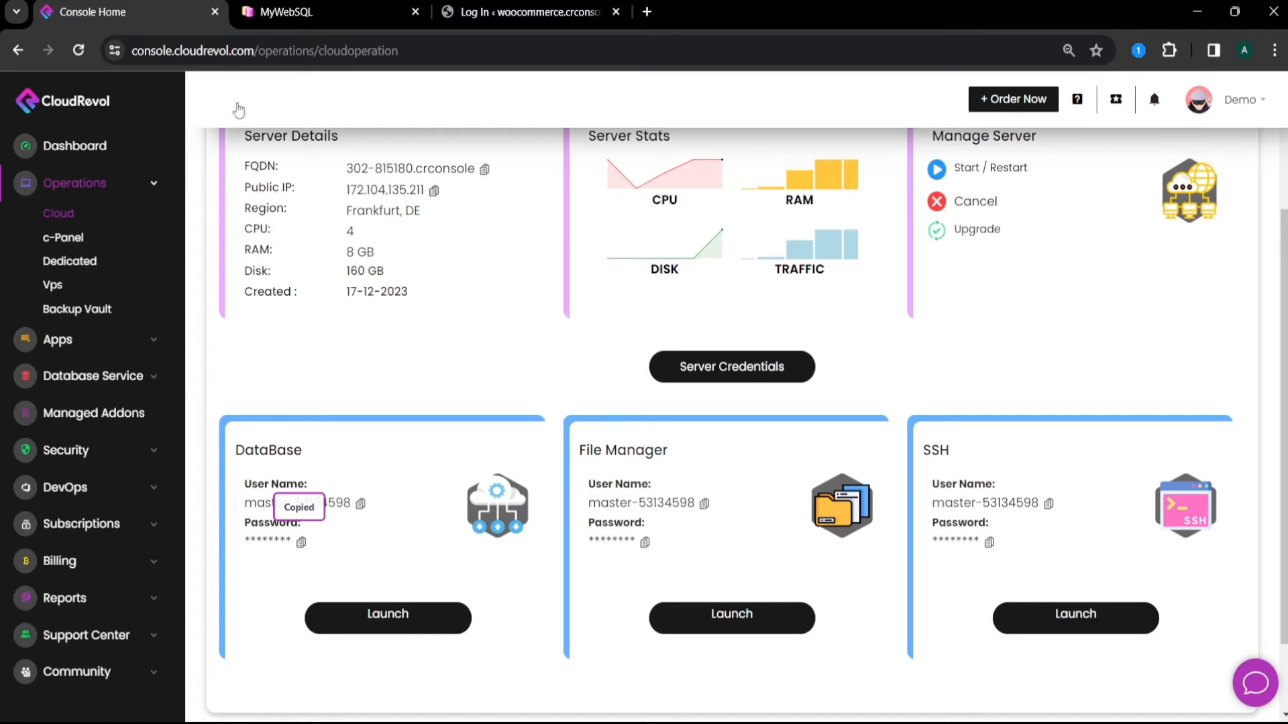
{"action": "left_click", "coordinate": [59, 341]}
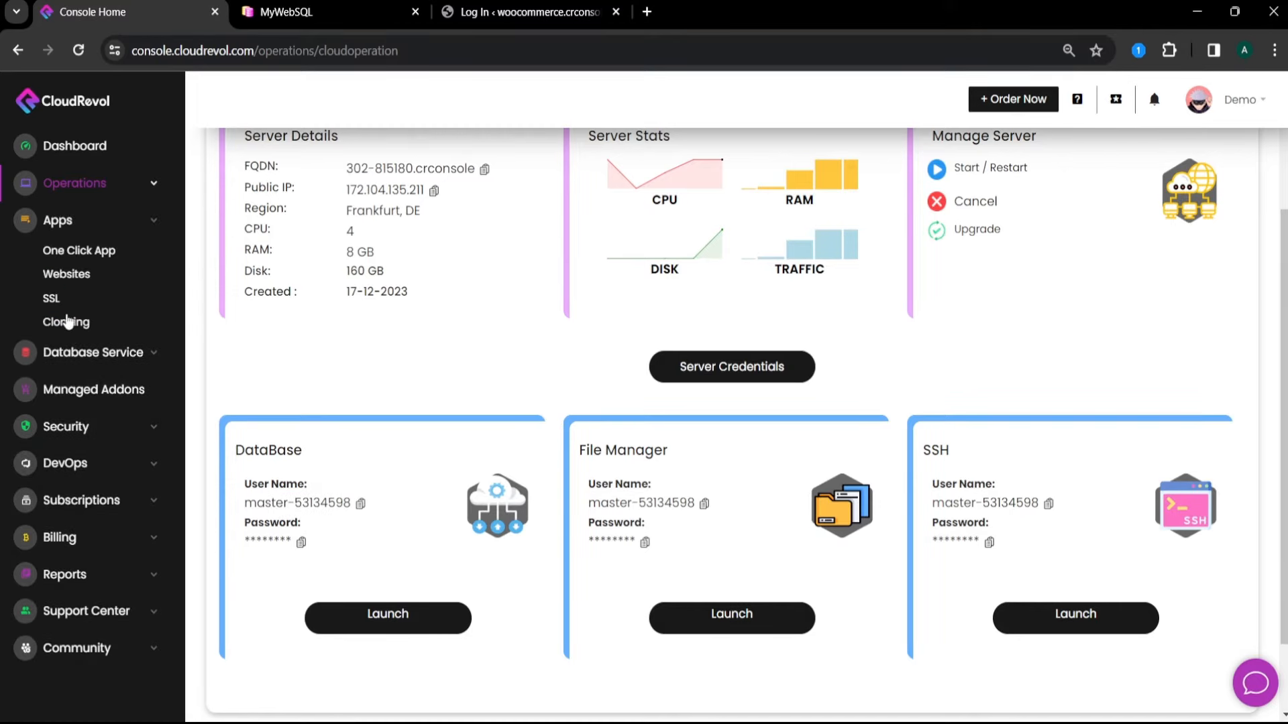
{"action": "left_click", "coordinate": [67, 272]}
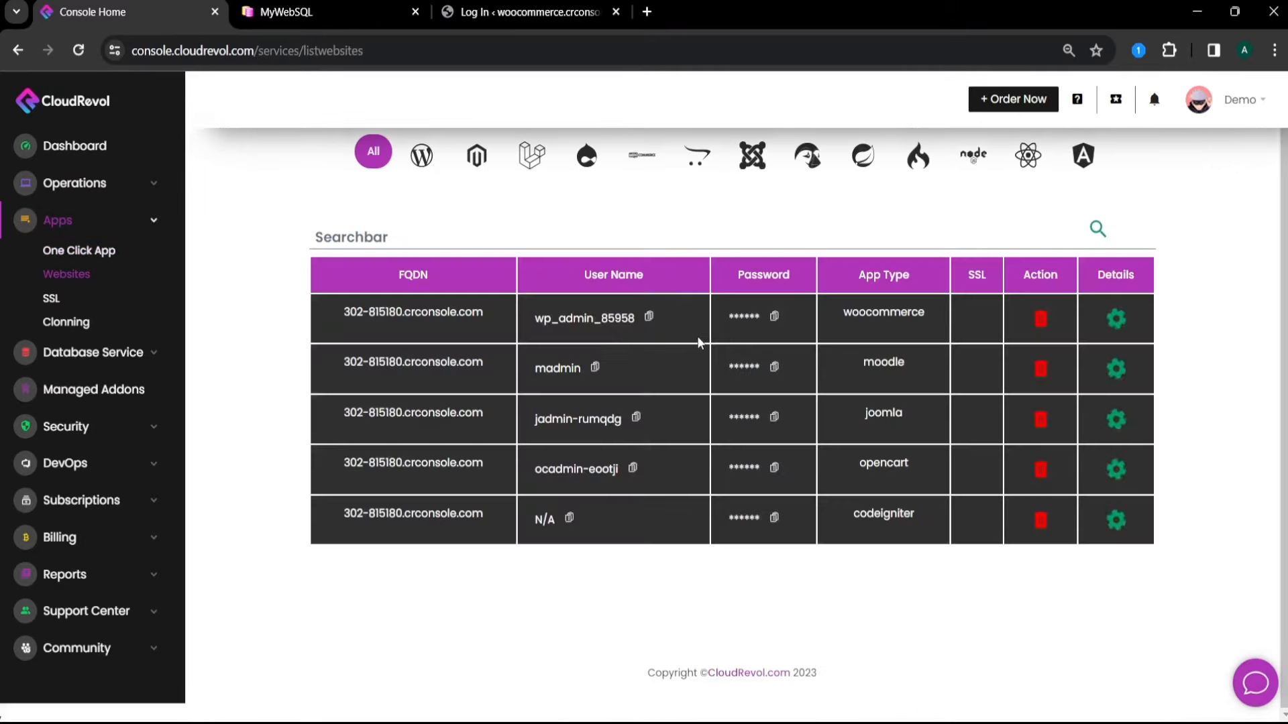
{"action": "left_click", "coordinate": [648, 317]}
{"action": "left_click", "coordinate": [531, 12]}
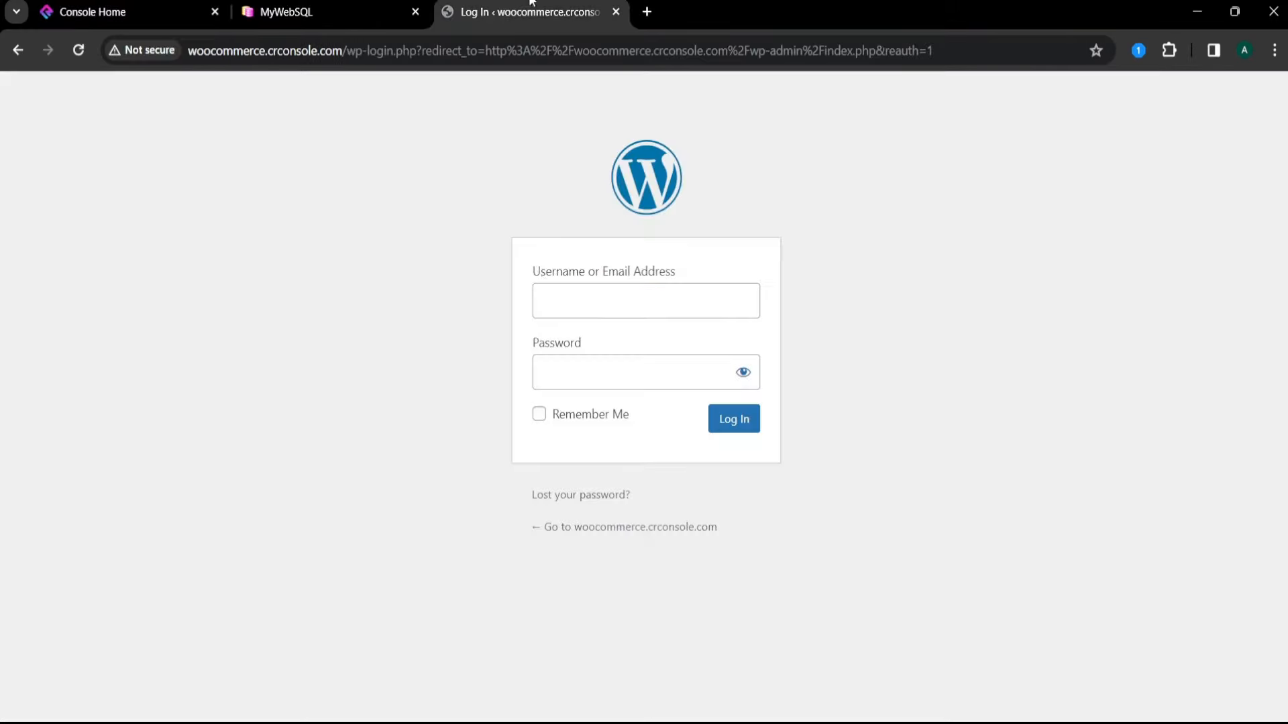
{"action": "left_click", "coordinate": [562, 310]}
{"action": "key", "text": "ctrl+v"}
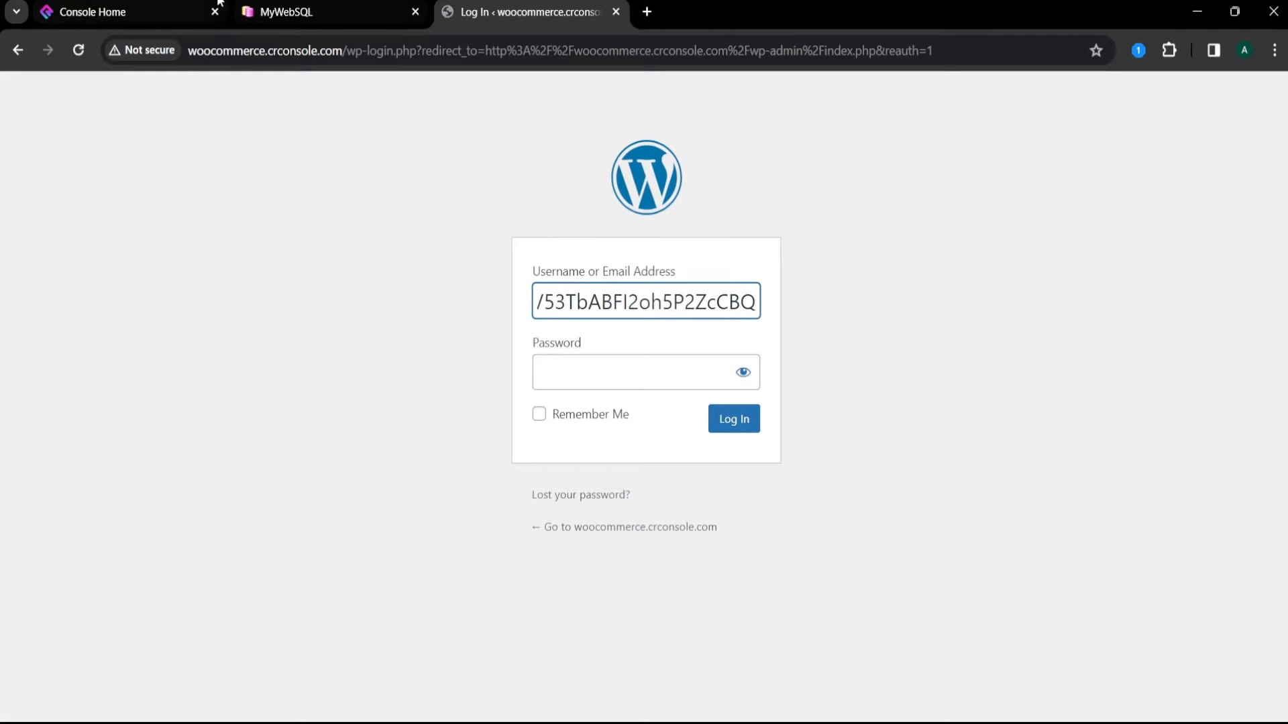
{"action": "key", "text": "ctrl+z"}
- Copy the woocommerce app's user name from the console and enter it as the WordPress login username
{"action": "left_click", "coordinate": [171, 4]}
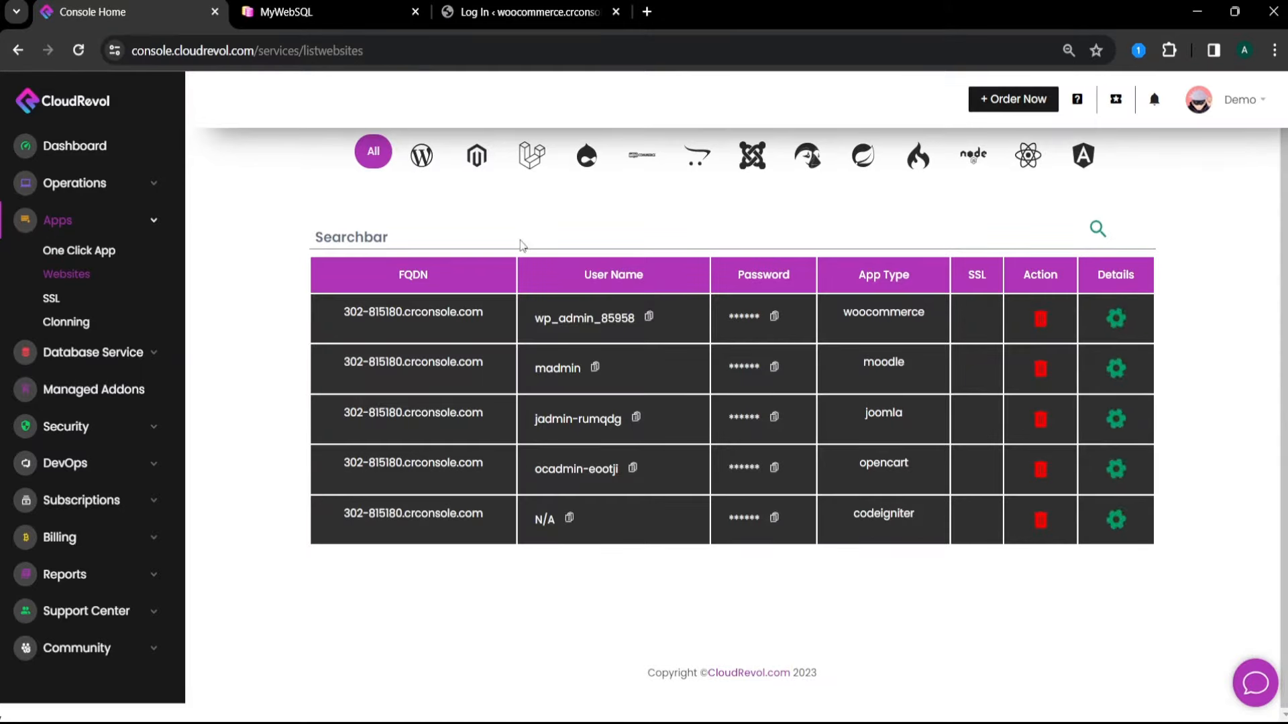
{"action": "left_click", "coordinate": [649, 317]}
{"action": "left_click", "coordinate": [516, 5]}
{"action": "key", "text": "ctrl+v"}
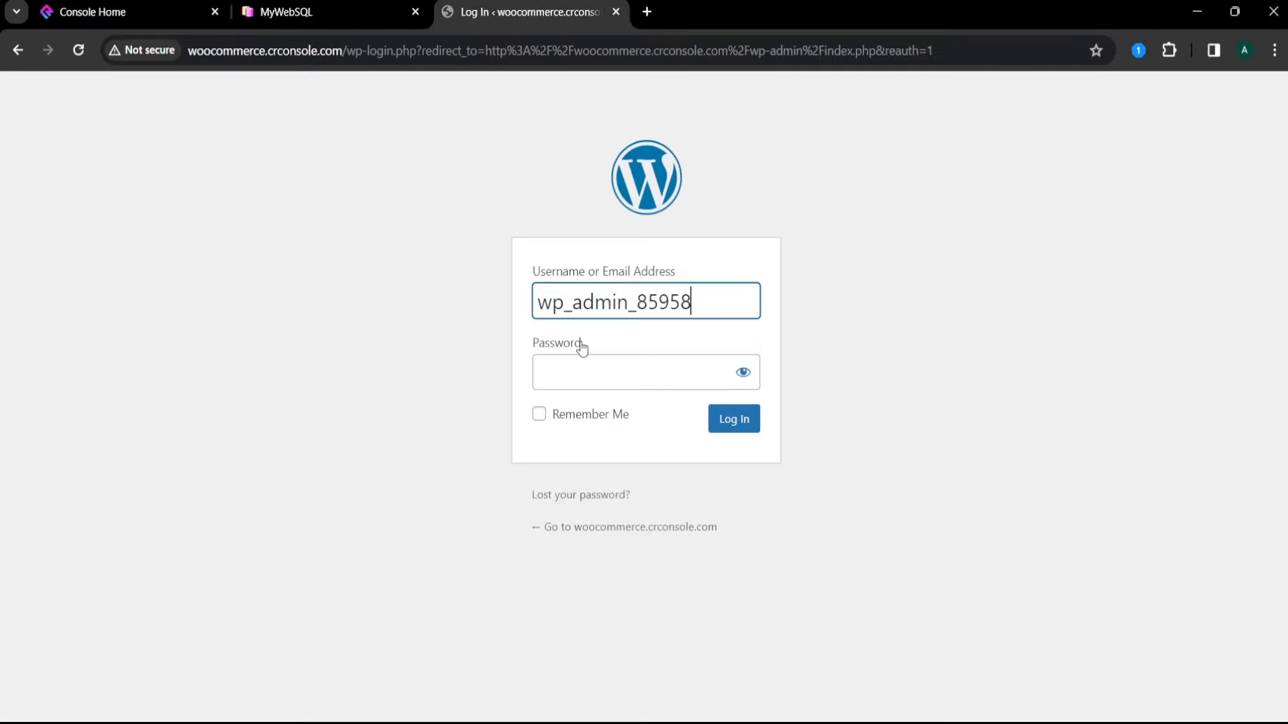
- Copy the woocommerce app's password from the console, enter it in the WordPress password field and try to log in
{"action": "left_click", "coordinate": [147, 11]}
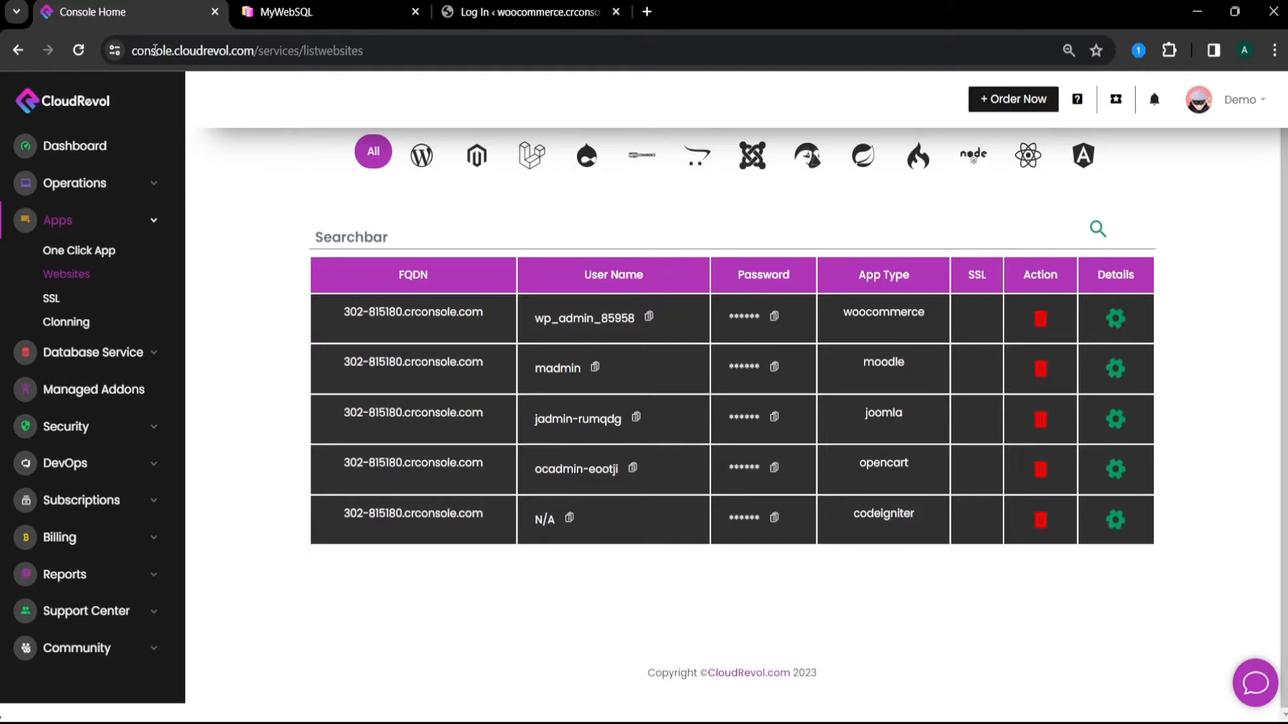
{"action": "left_click", "coordinate": [774, 317]}
{"action": "left_click", "coordinate": [533, 12]}
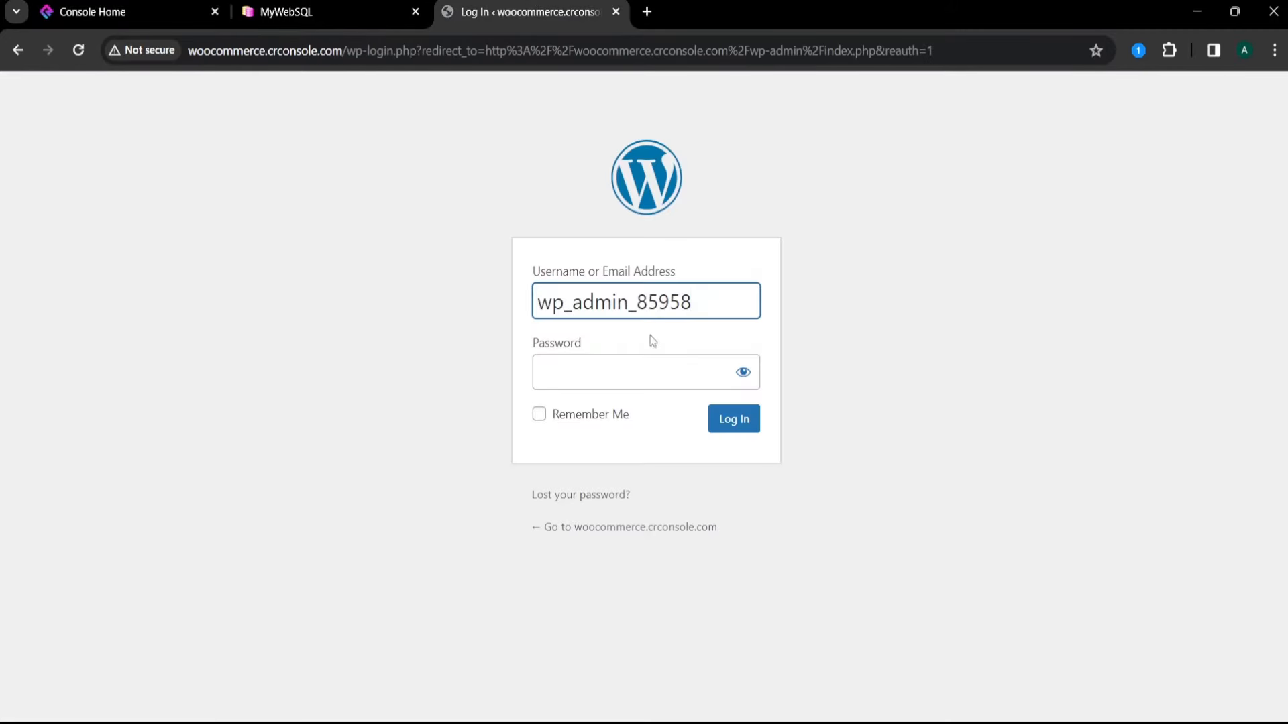
{"action": "left_click", "coordinate": [647, 372]}
{"action": "key", "text": "ctrl+v"}
{"action": "left_click", "coordinate": [724, 420]}
- In the CloudRevol console, open the Backup Vault's backup list and locate the wpdb_wc_85958 database backup
{"action": "left_click", "coordinate": [93, 12]}
{"action": "left_click", "coordinate": [67, 192]}
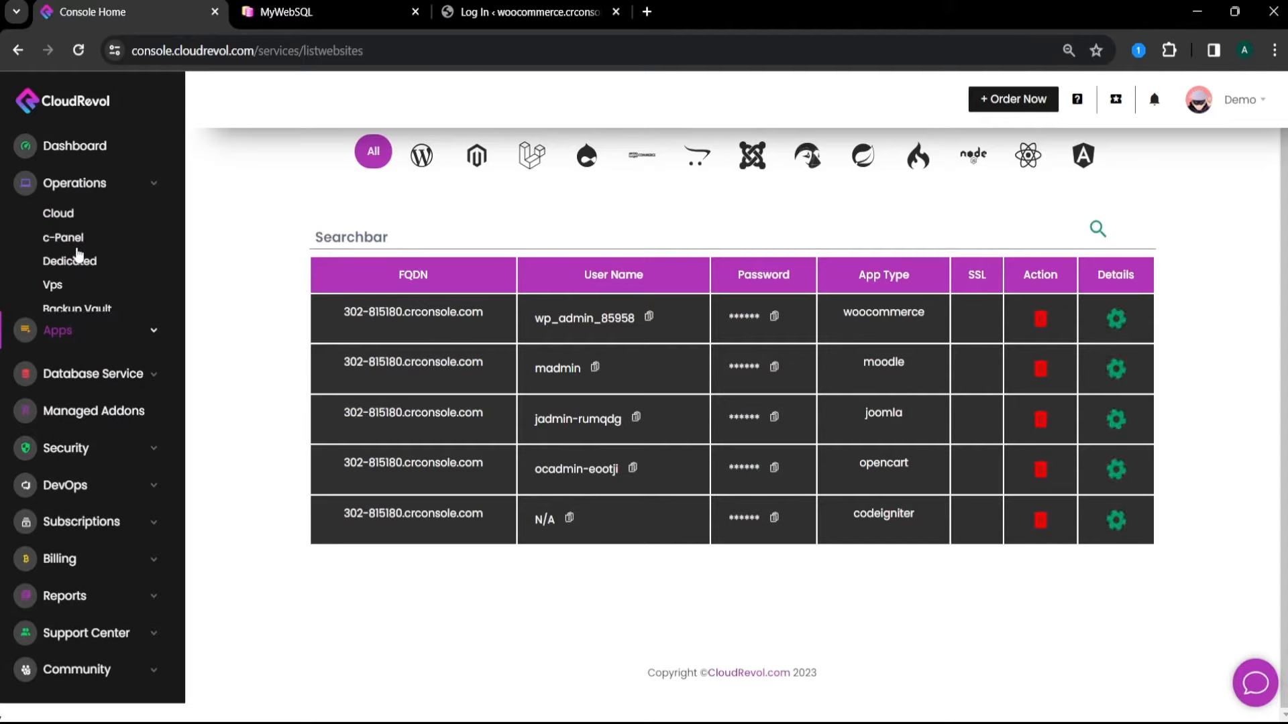
{"action": "left_click", "coordinate": [75, 307]}
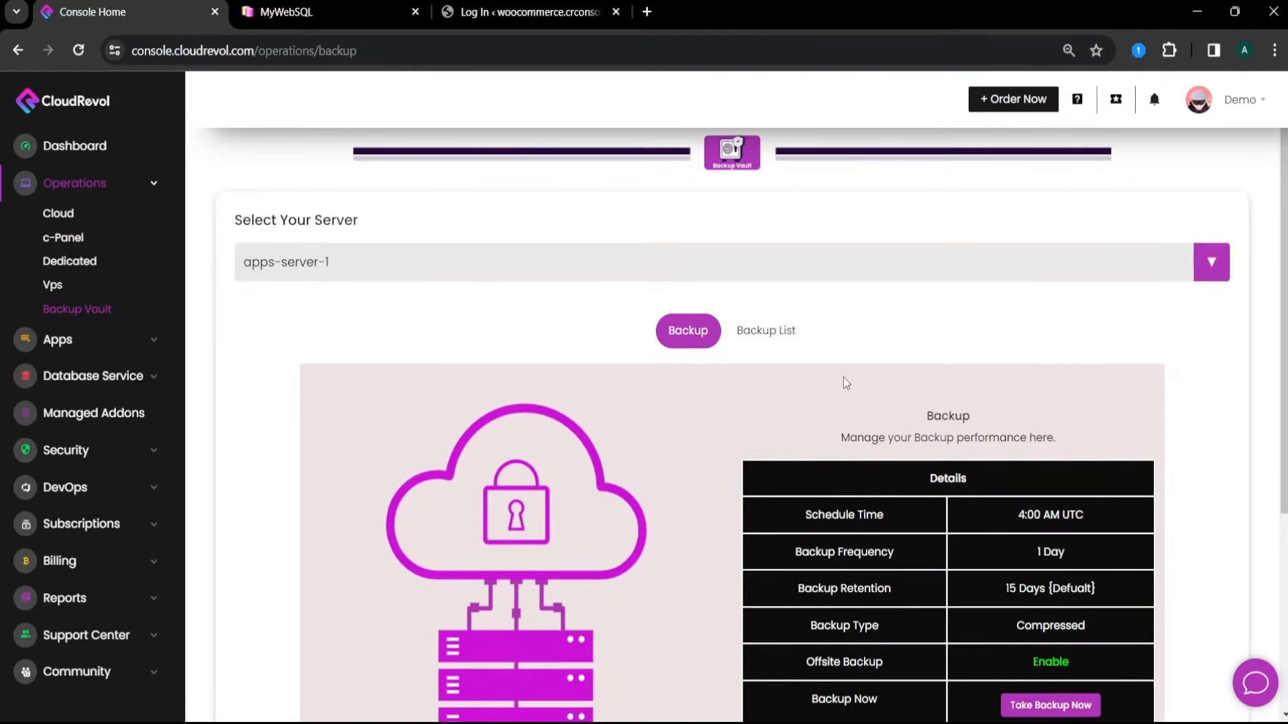
{"action": "left_click", "coordinate": [766, 331]}
{"action": "scroll", "coordinate": [939, 470], "scroll_direction": "down", "scroll_amount": 18}
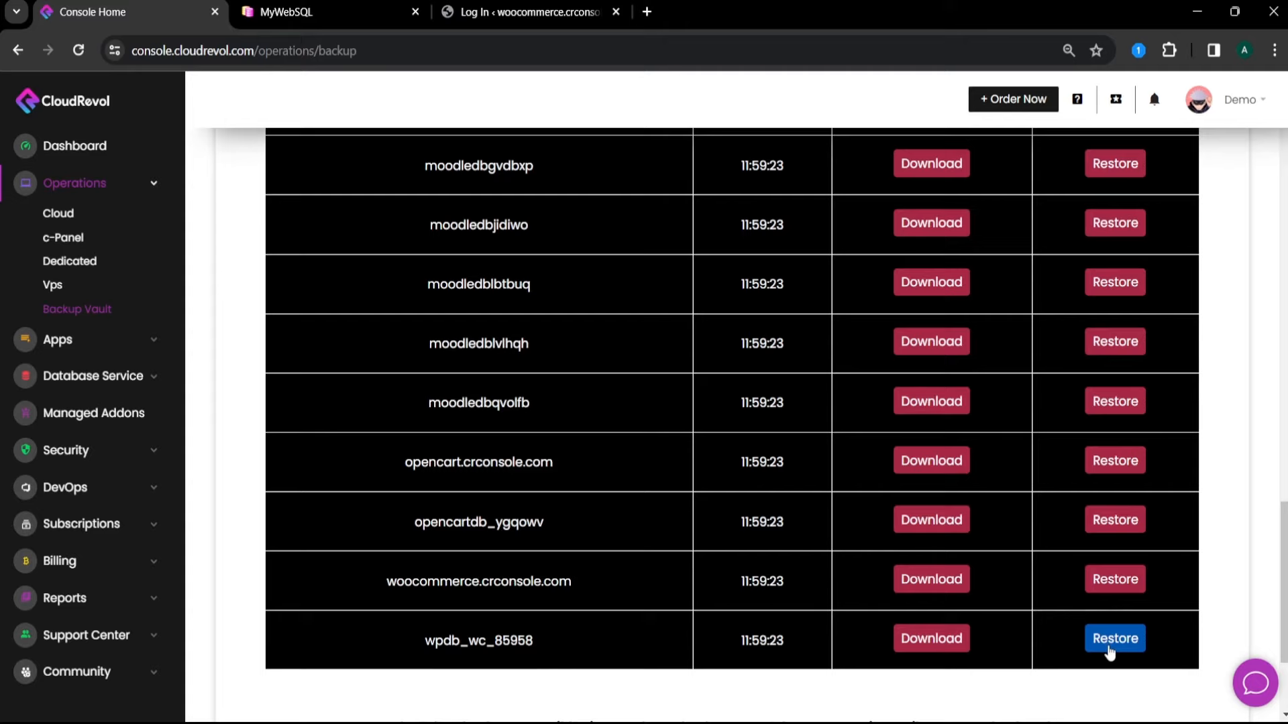
- Download the wpdb_wc_85958 database backup and restore it from the Backup Vault
{"action": "left_click", "coordinate": [947, 647]}
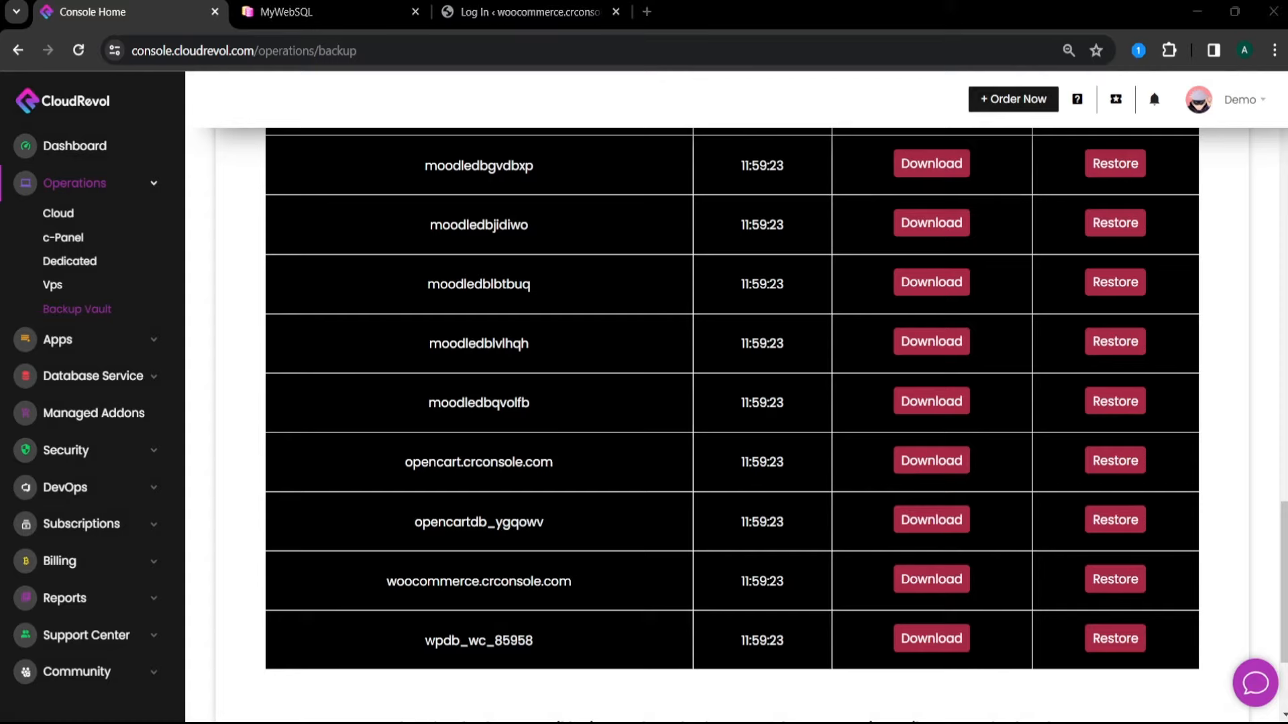
{"action": "left_click", "coordinate": [522, 399]}
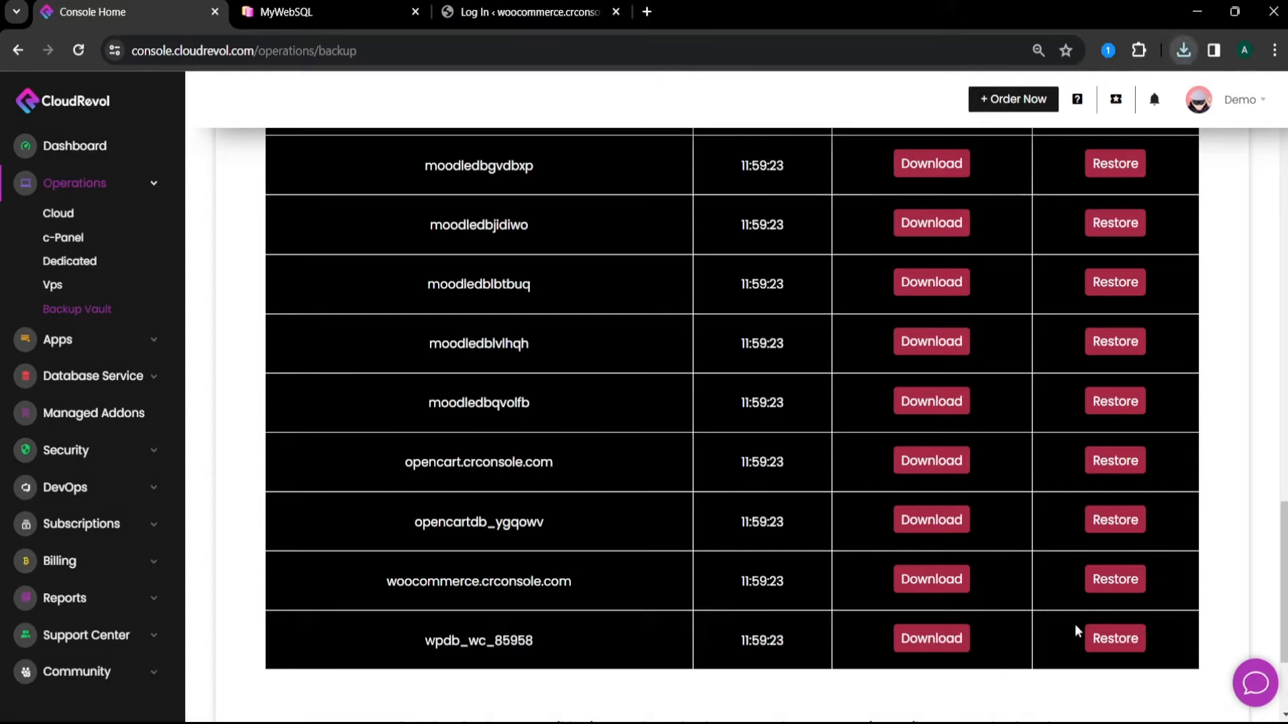
{"action": "left_click", "coordinate": [1103, 640]}
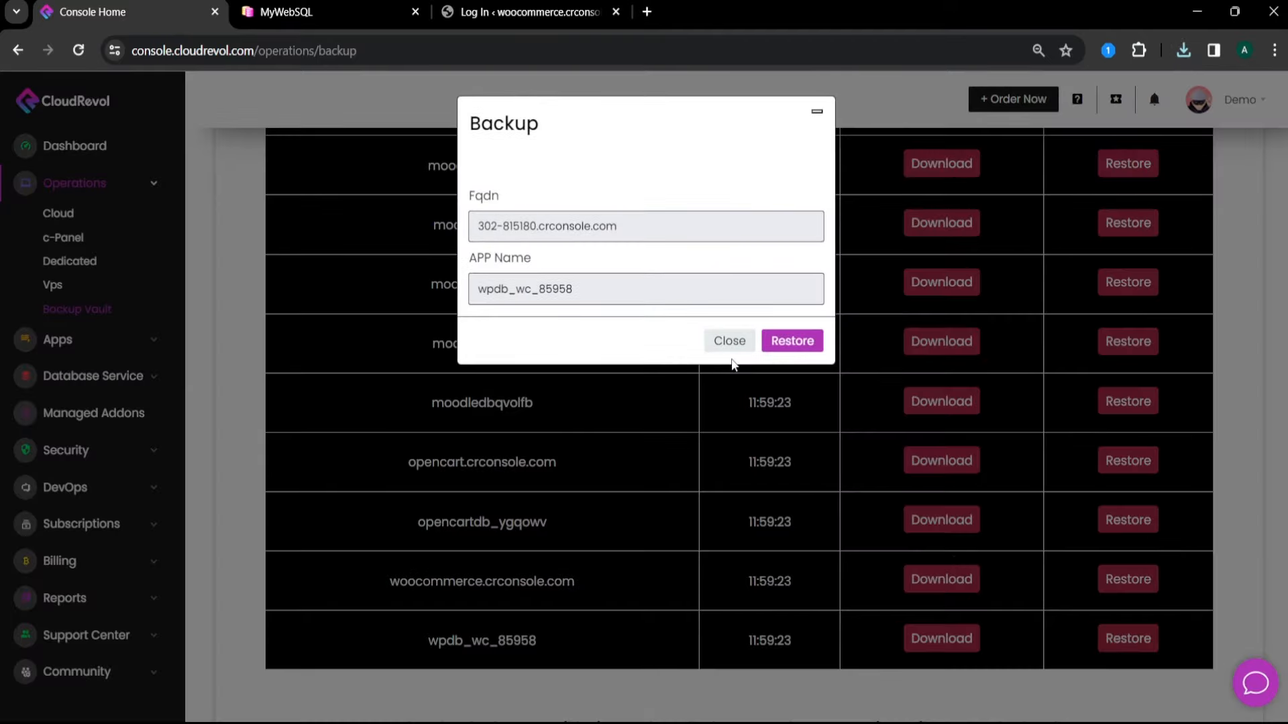
{"action": "left_click", "coordinate": [792, 340]}
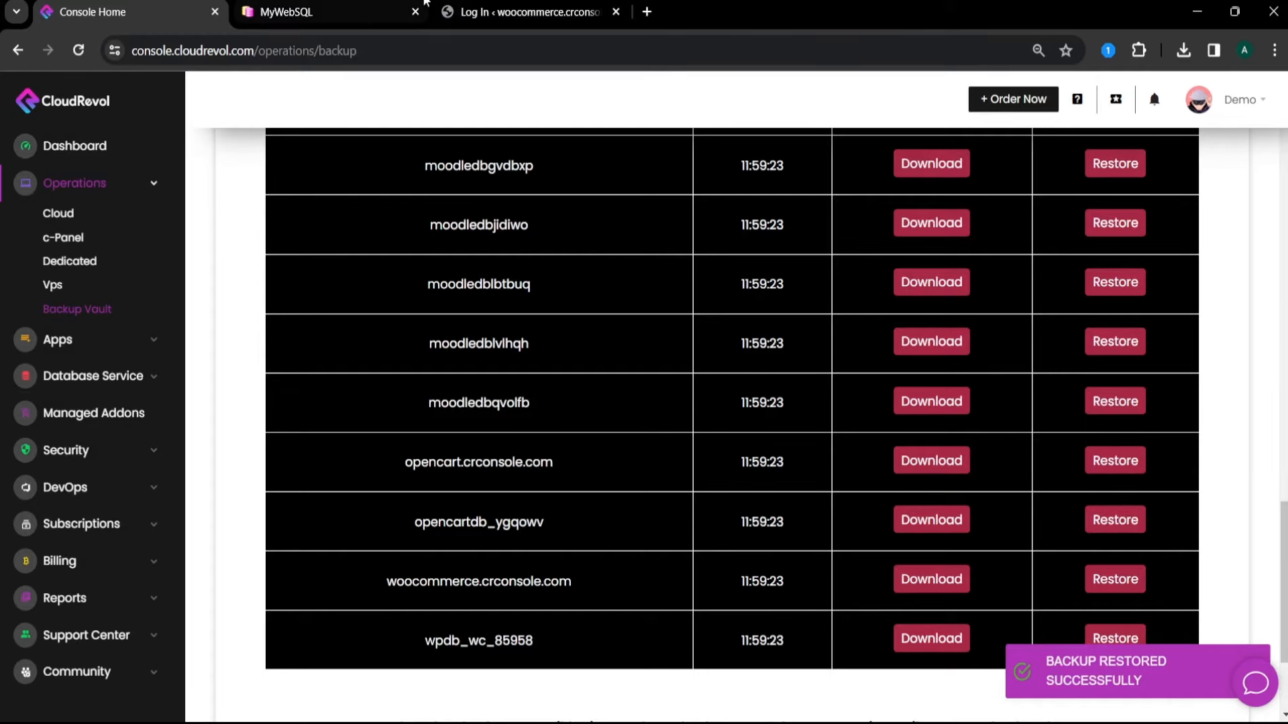
- Open the console's website list, and in MyWebSQL refresh the wpdb_wc_85958 tables and check the wp_users data
{"action": "left_click", "coordinate": [58, 339]}
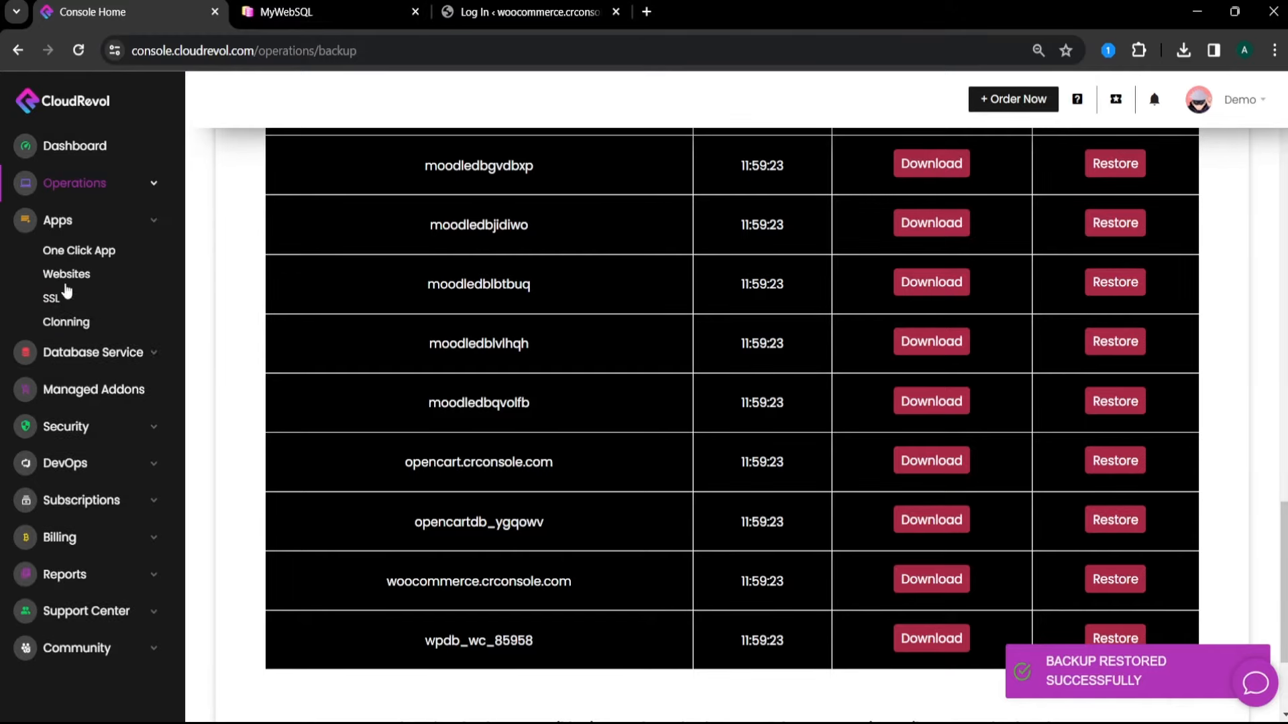
{"action": "left_click", "coordinate": [67, 275]}
{"action": "left_click", "coordinate": [332, 4]}
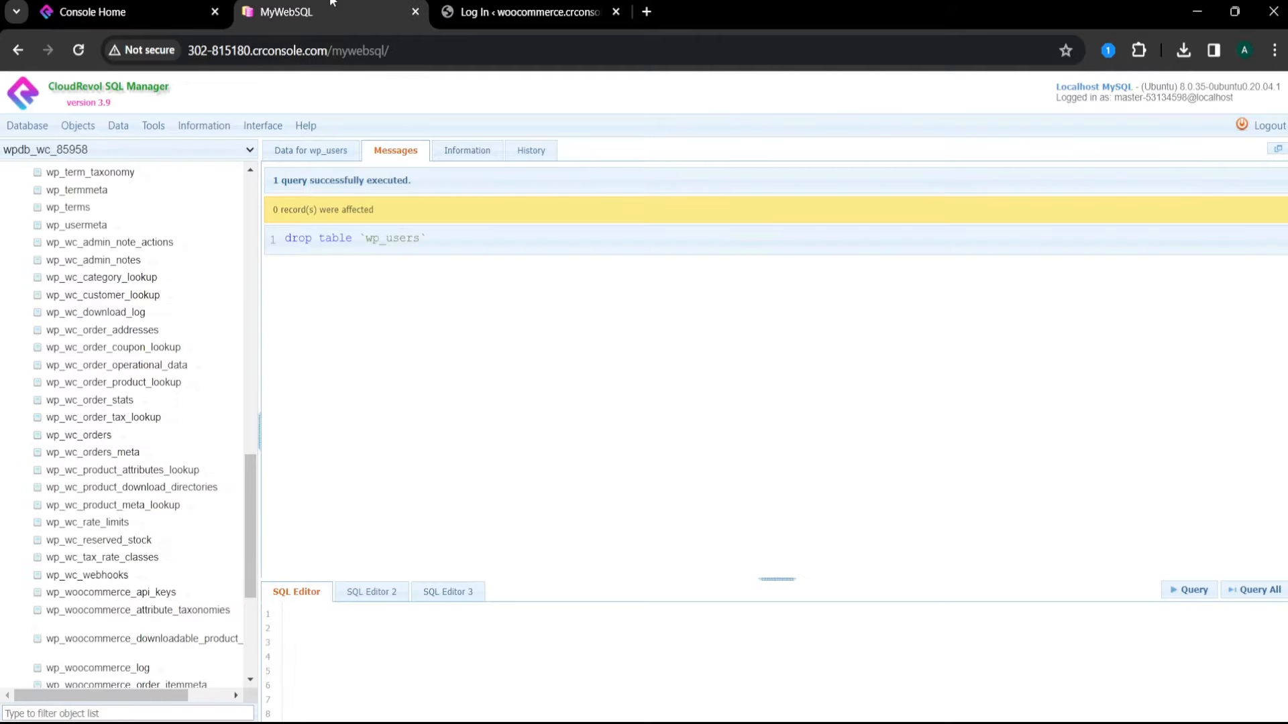
{"action": "left_click", "coordinate": [133, 313]}
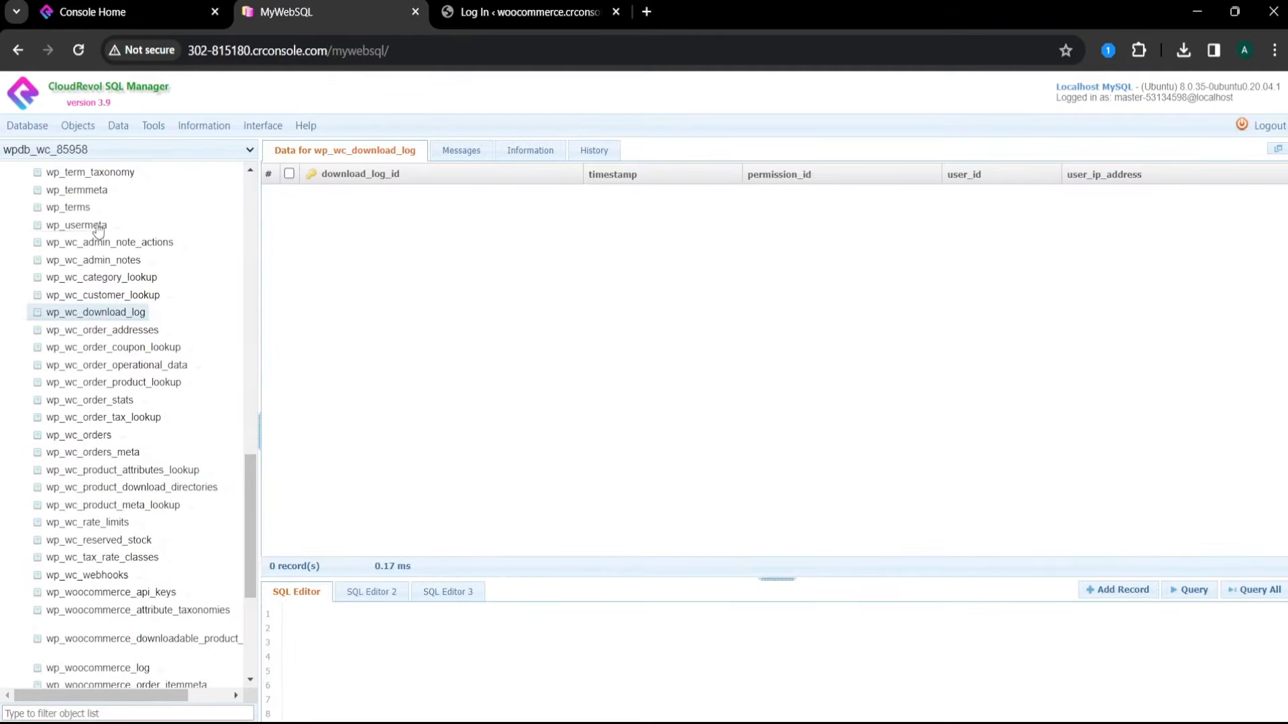
{"action": "left_click_drag", "start_coordinate": [245, 489], "coordinate": [251, 460]}
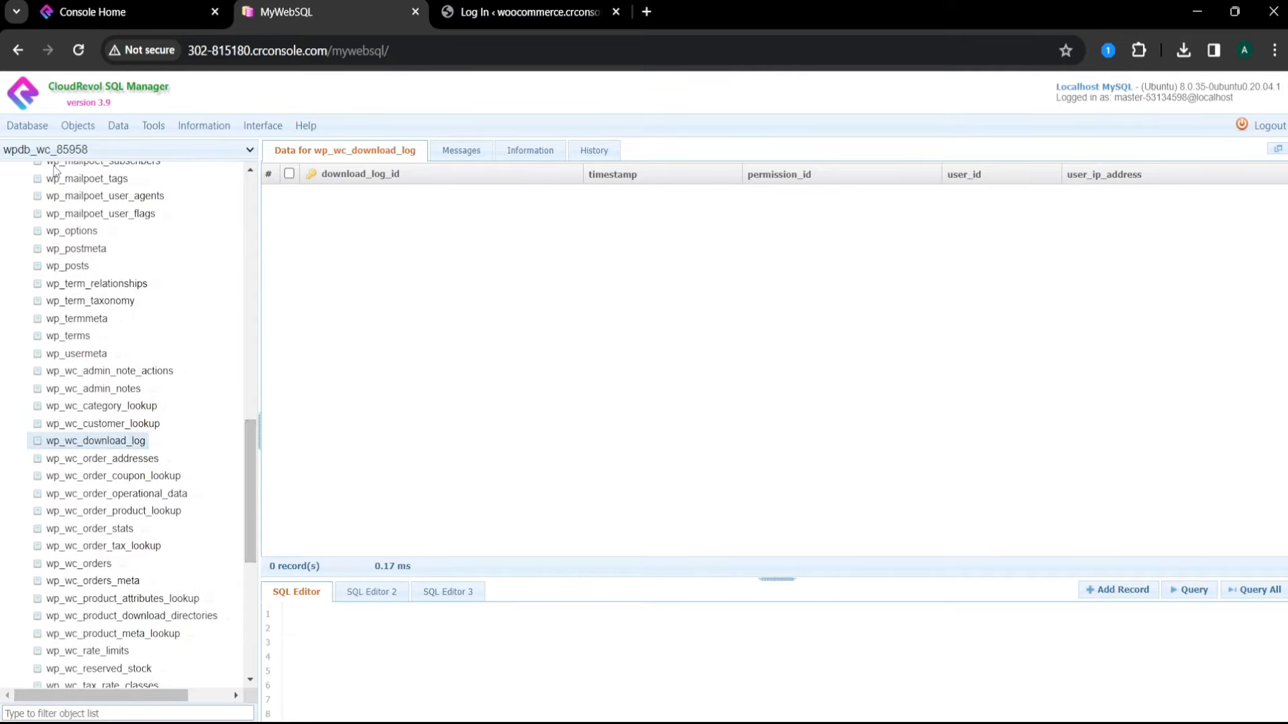
{"action": "left_click", "coordinate": [27, 125]}
{"action": "left_click", "coordinate": [39, 152]}
- Copy the woocommerce app's user name from the console's website list into the WordPress username field
{"action": "left_click", "coordinate": [114, 13]}
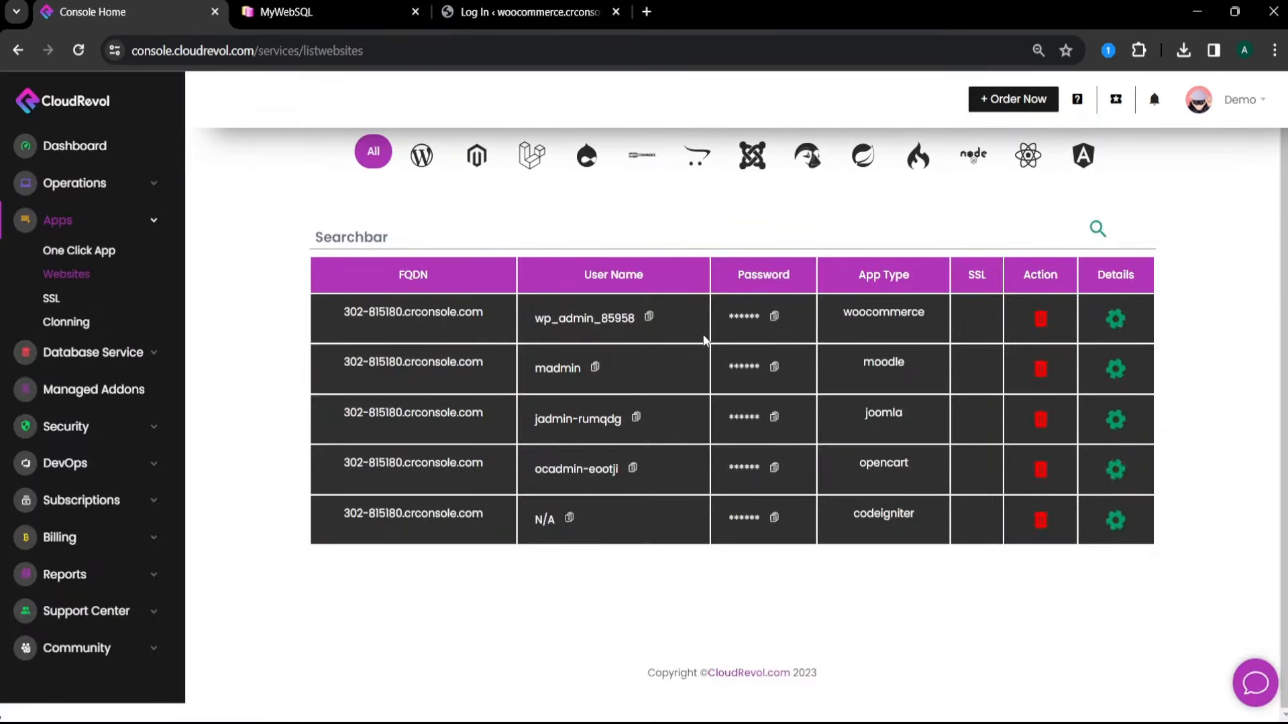
{"action": "left_click", "coordinate": [649, 318]}
{"action": "left_click", "coordinate": [529, 11]}
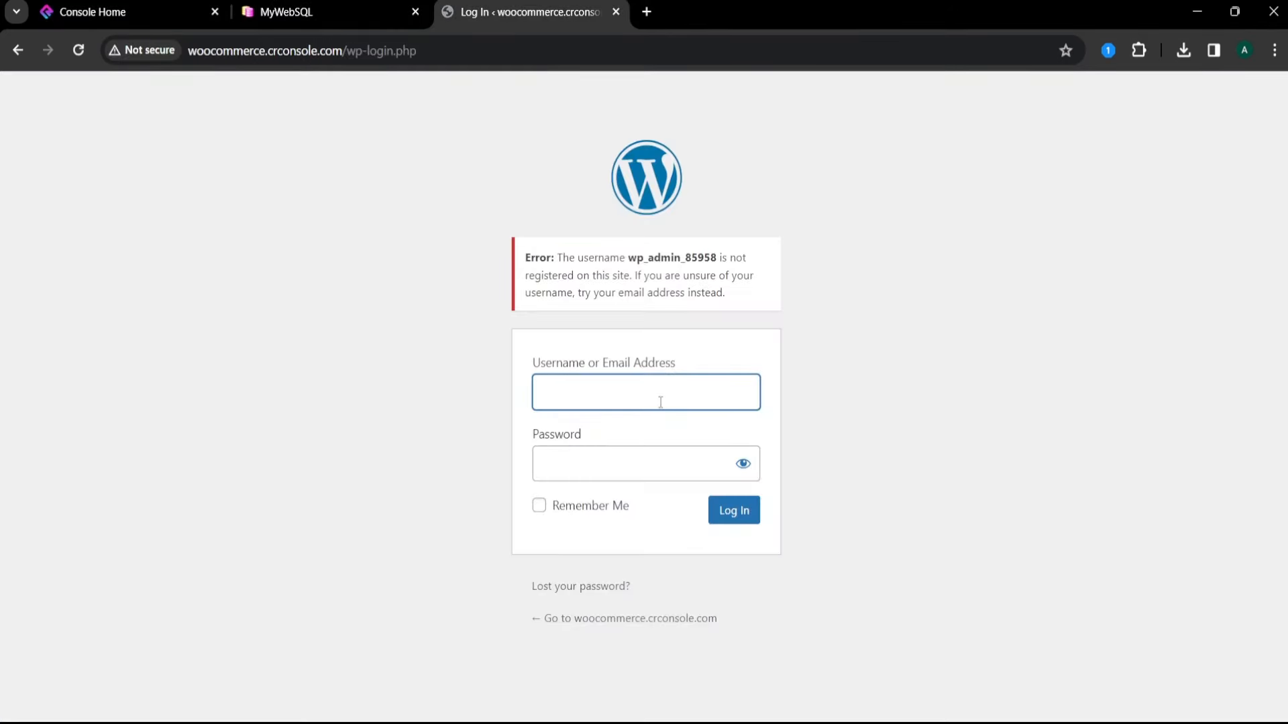
{"action": "key", "text": "ctrl+v"}
- Copy the woocommerce app's password from the console, enter it in the WordPress password field and log in
{"action": "left_click", "coordinate": [101, 12]}
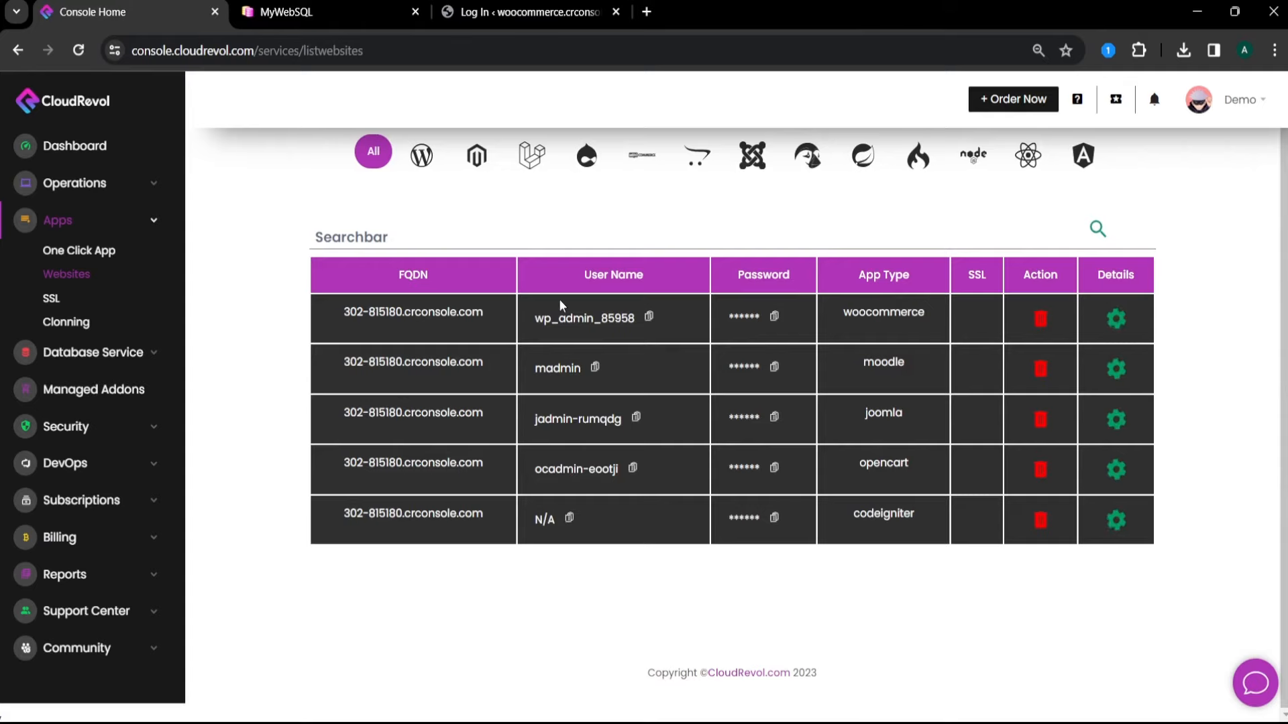
{"action": "left_click", "coordinate": [775, 318]}
{"action": "left_click", "coordinate": [530, 11]}
{"action": "left_click", "coordinate": [617, 463]}
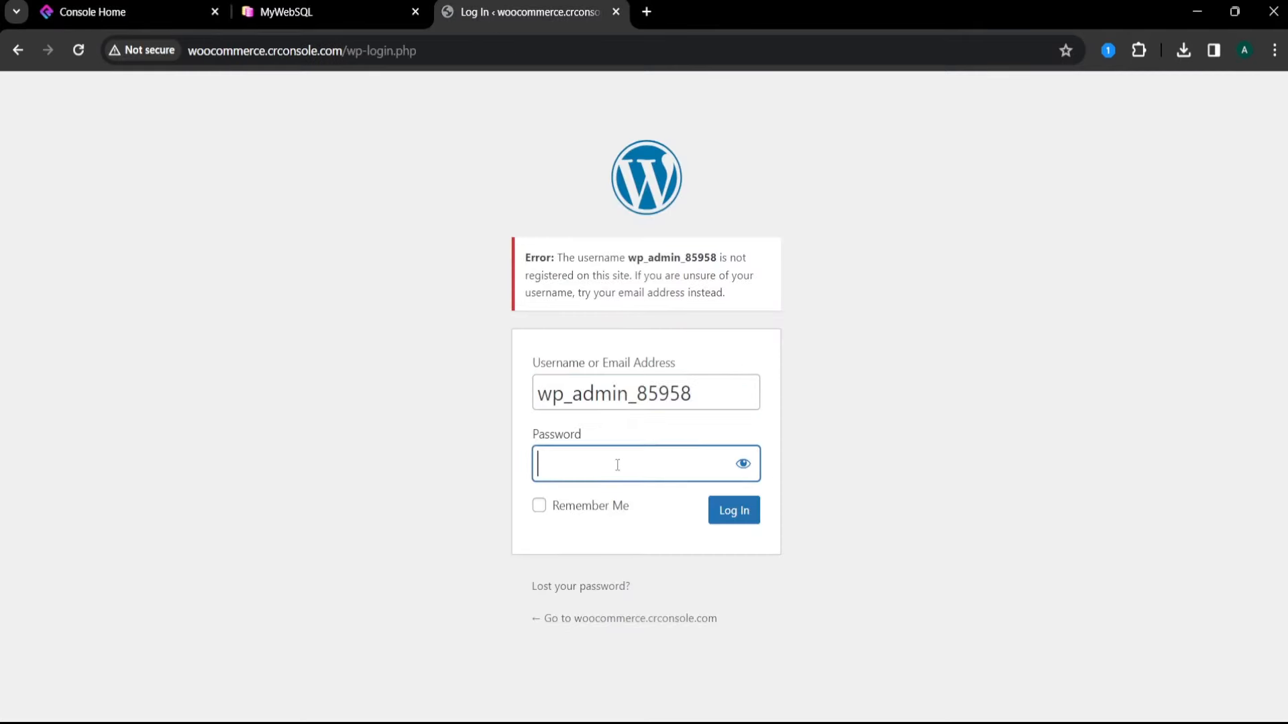
{"action": "key", "text": "ctrl+v"}
{"action": "left_click", "coordinate": [719, 513]}
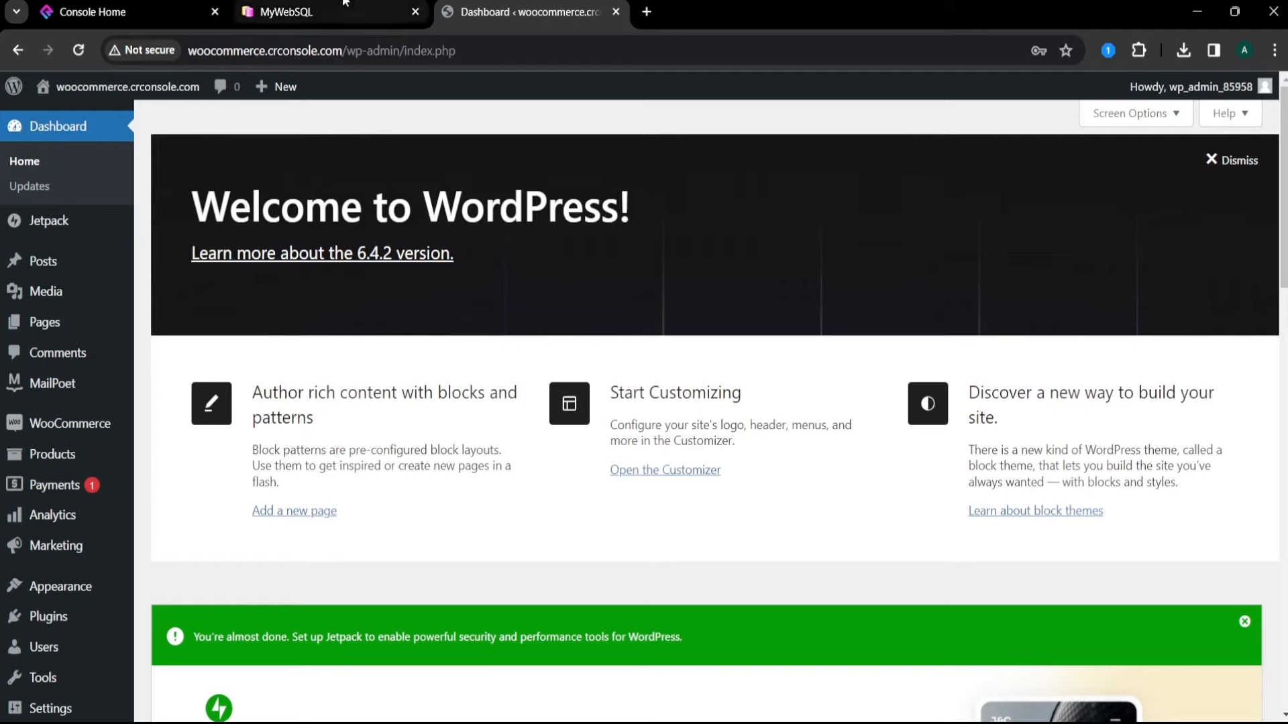
- Close MyWebSQL and show the server credentials of apps-server-1 in the CloudRevol console's cloud operations
{"action": "left_click", "coordinate": [329, 7]}
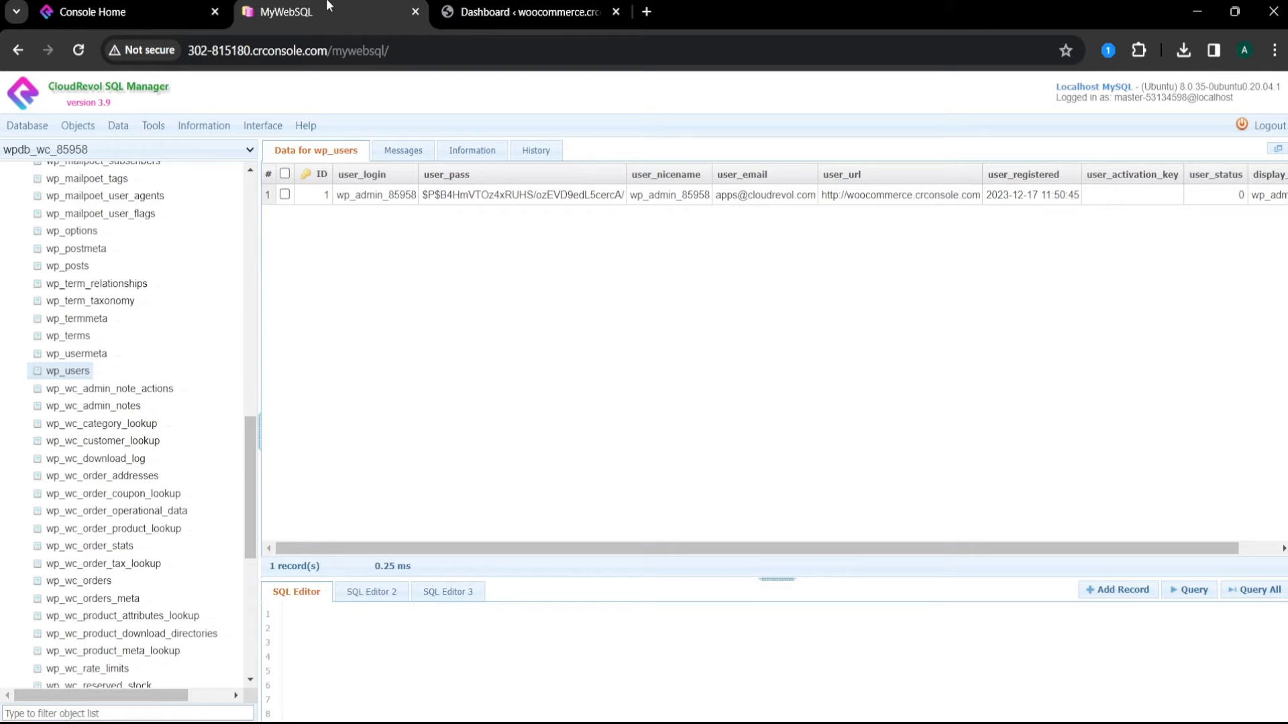
{"action": "left_click", "coordinate": [416, 12]}
{"action": "left_click", "coordinate": [94, 12]}
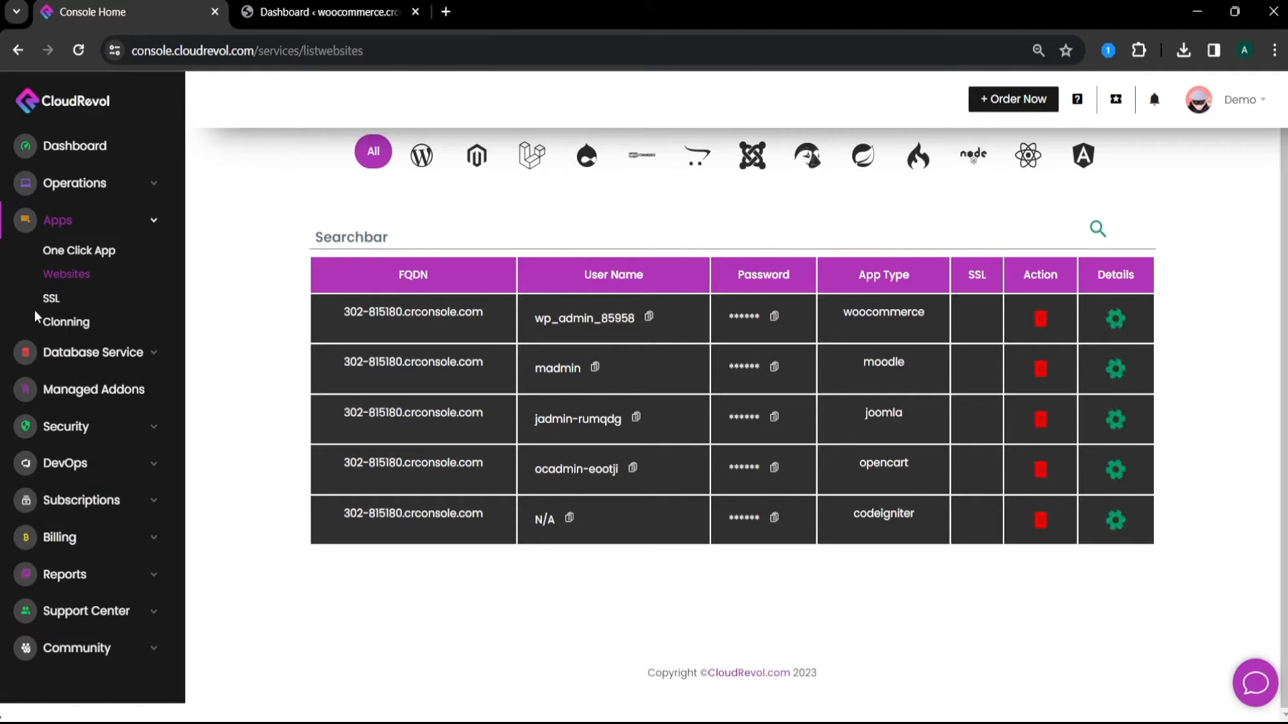
{"action": "left_click", "coordinate": [74, 184]}
{"action": "left_click", "coordinate": [64, 213]}
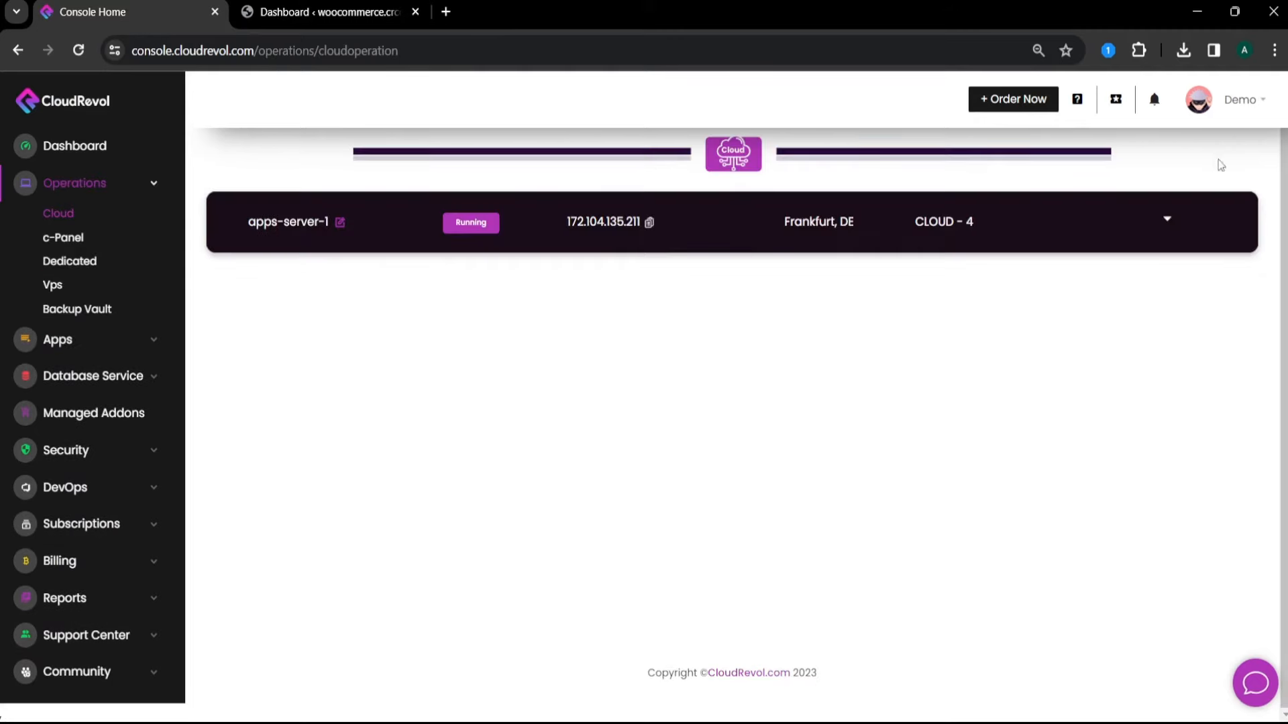
{"action": "left_click", "coordinate": [1165, 221]}
{"action": "left_click", "coordinate": [699, 542]}
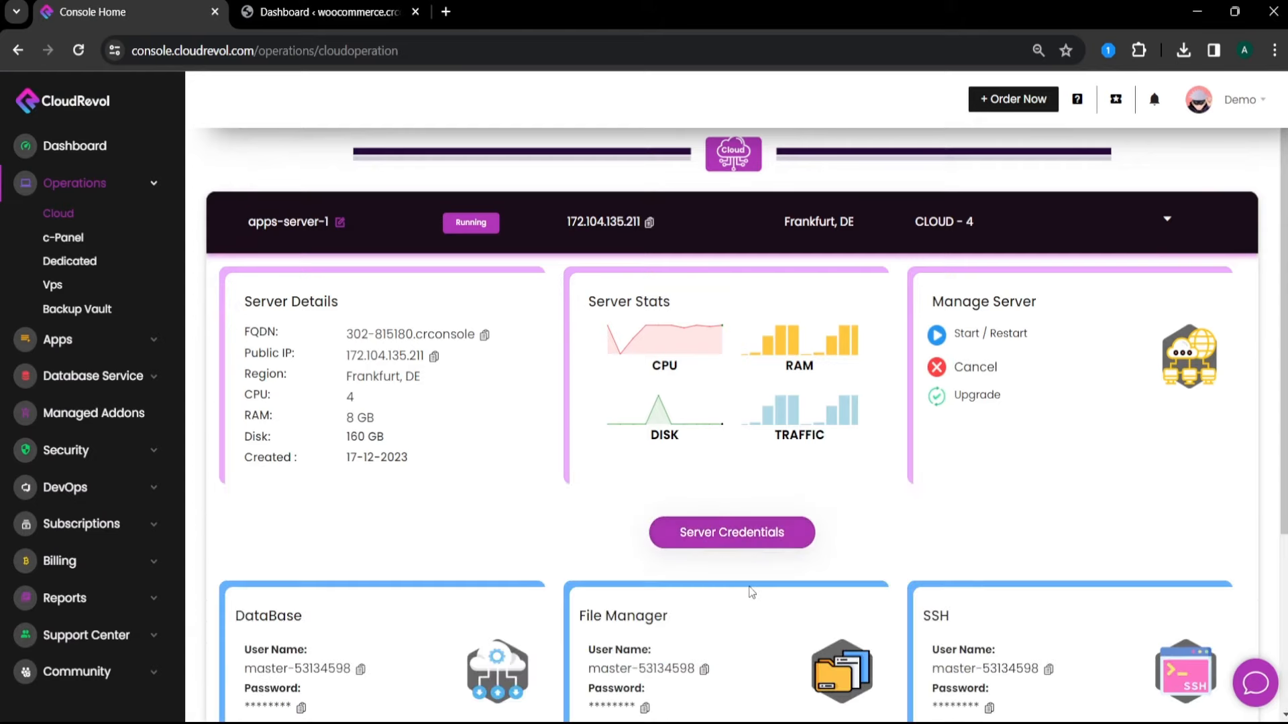
{"action": "left_click_drag", "start_coordinate": [1277, 192], "coordinate": [1284, 374]}
{"action": "left_click", "coordinate": [1275, 247]}
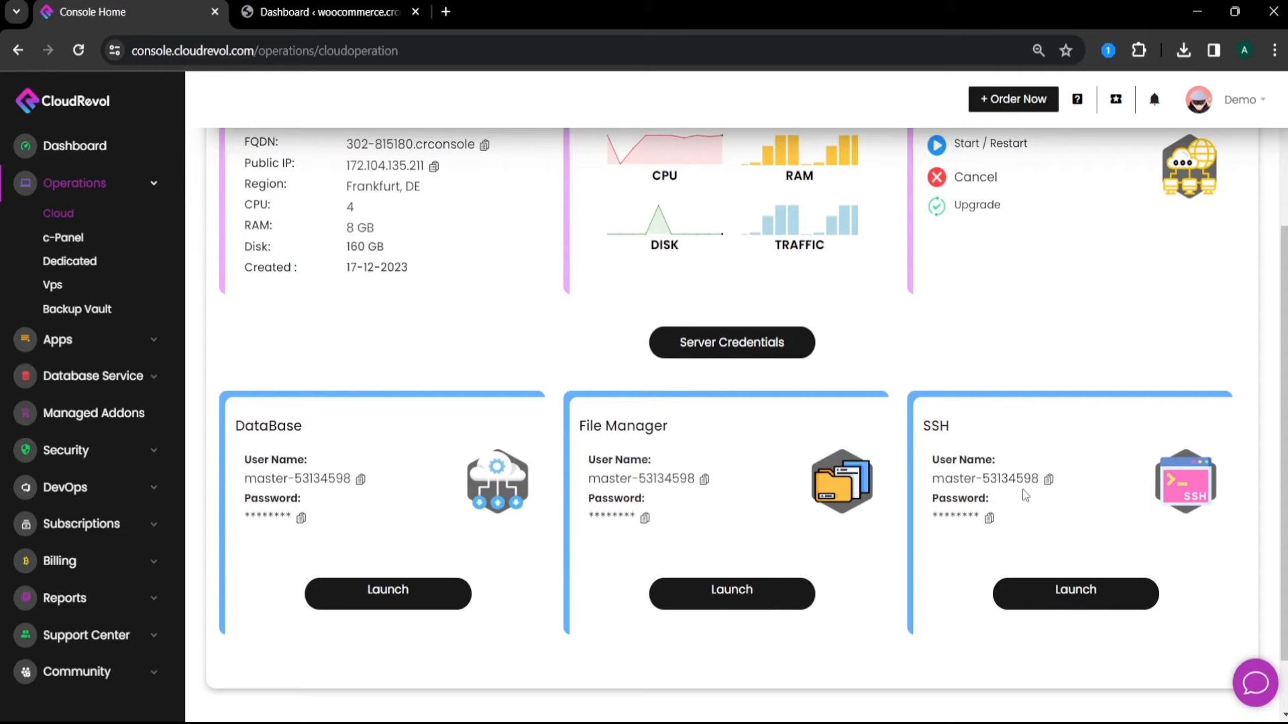
- Launch the server's File Manager and enter its user name, copied from the console, in the login form
{"action": "left_click", "coordinate": [717, 607]}
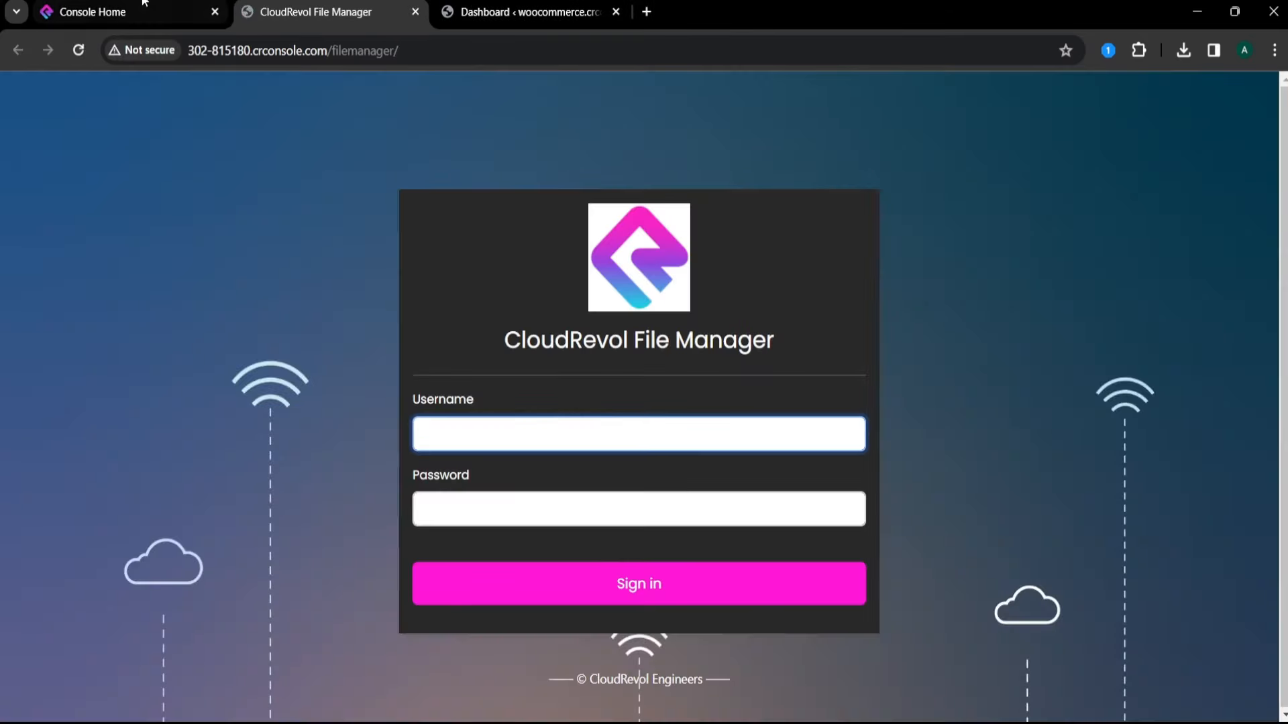
{"action": "left_click", "coordinate": [142, 4]}
{"action": "left_click", "coordinate": [704, 479]}
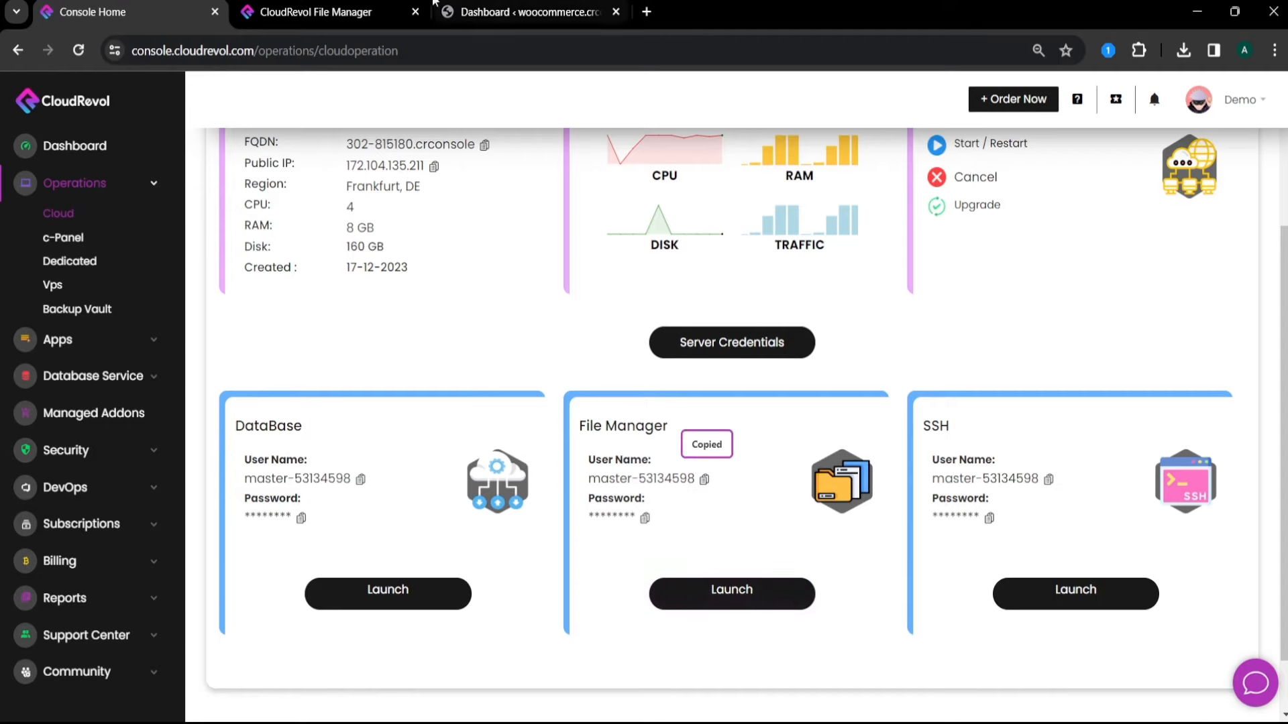
{"action": "left_click", "coordinate": [424, 9]}
{"action": "key", "text": "ctrl+v"}
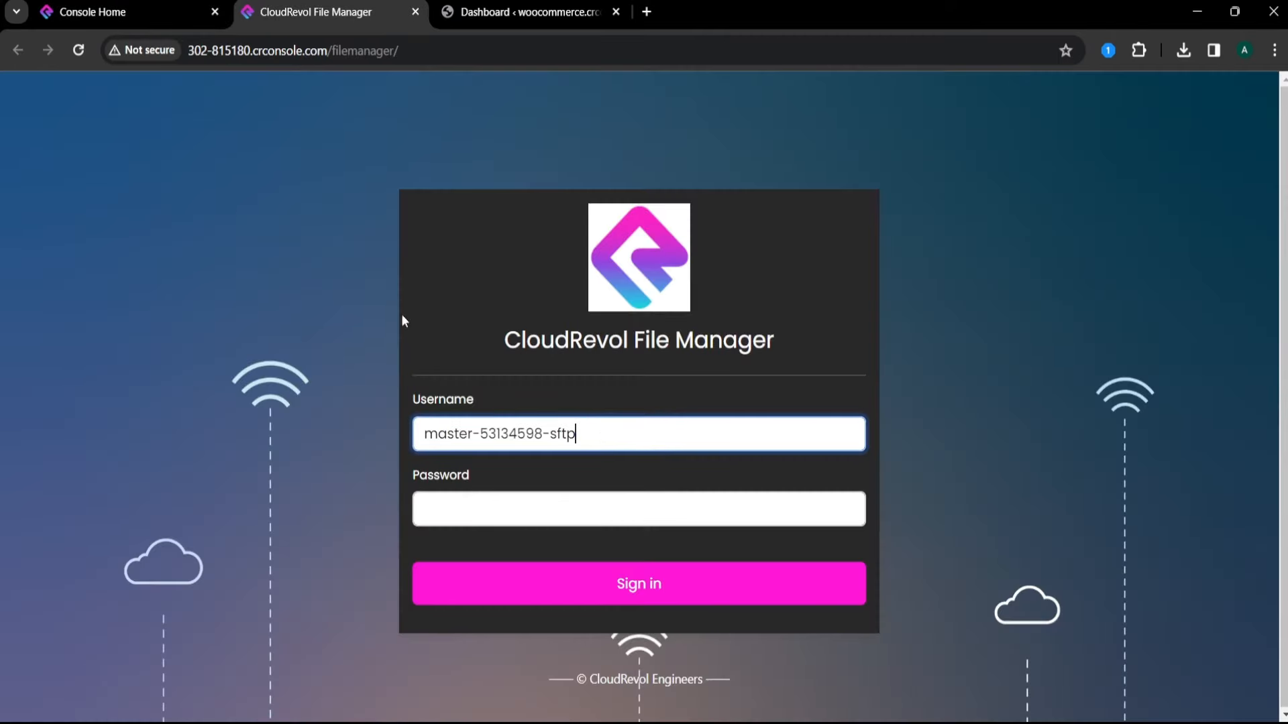
- Copy the File Manager password from the console, enter it in the password field and sign in
{"action": "left_click", "coordinate": [92, 11]}
{"action": "left_click", "coordinate": [644, 517]}
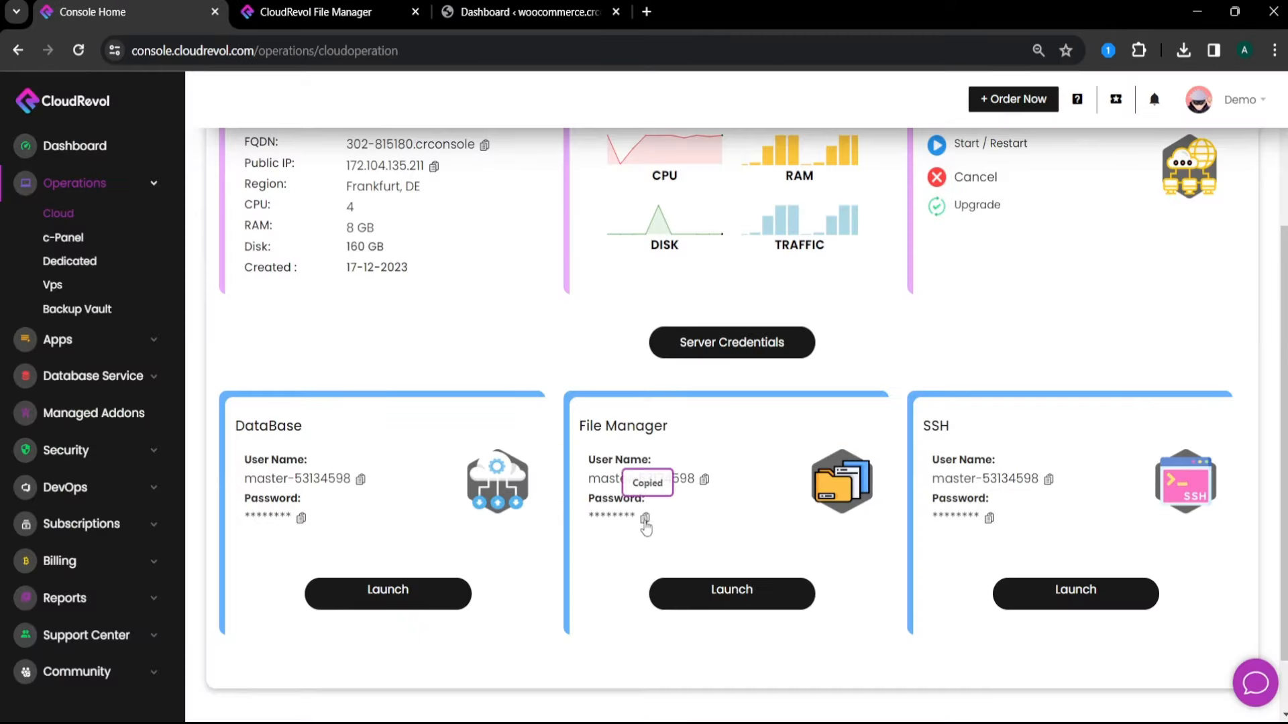
{"action": "key", "text": "ctrl+Tab"}
{"action": "left_click", "coordinate": [550, 512]}
{"action": "key", "text": "ctrl+v"}
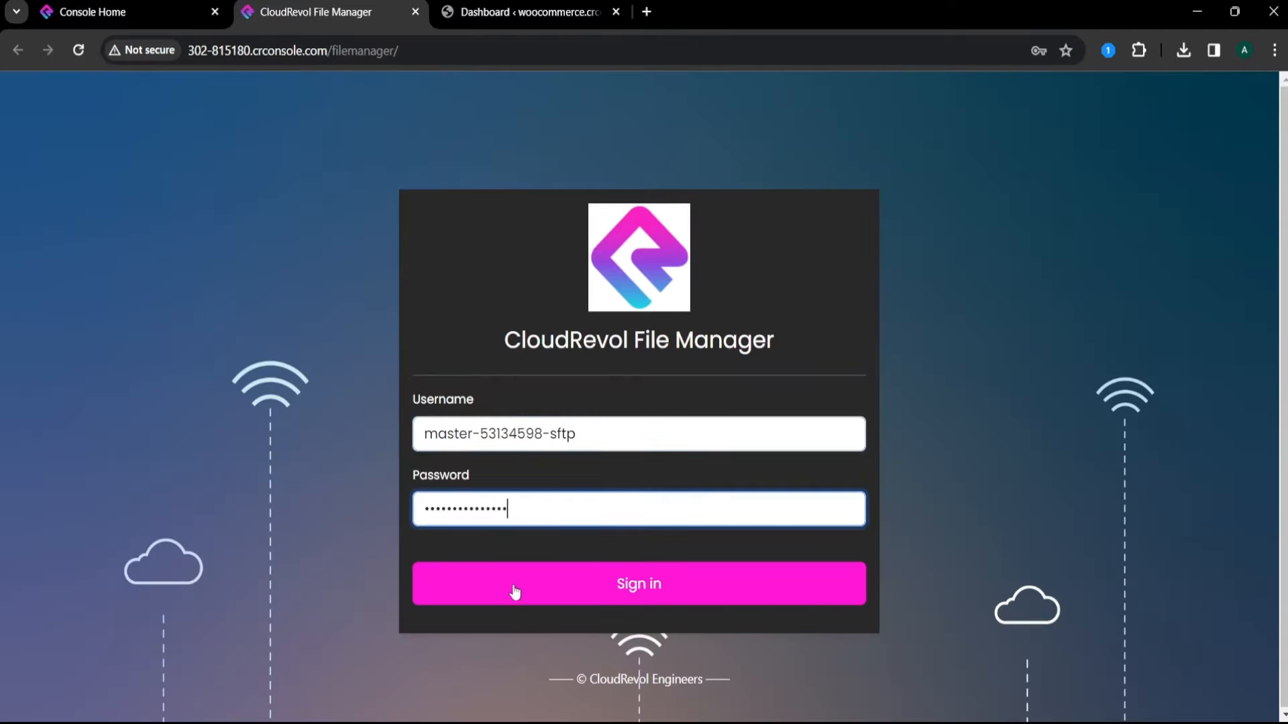
{"action": "left_click", "coordinate": [518, 587]}
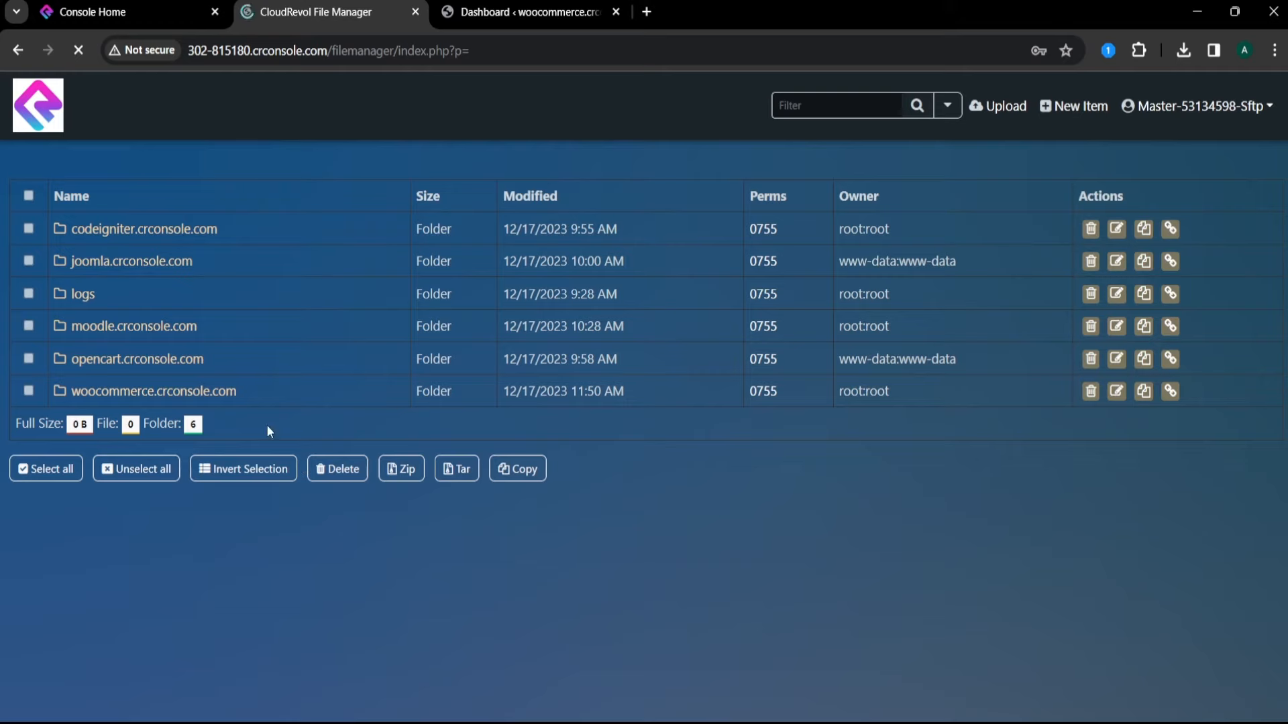
- In the public_html folder of woocommerce.crconsole.com, view the code of index.php and delete that file
{"action": "left_click", "coordinate": [225, 397]}
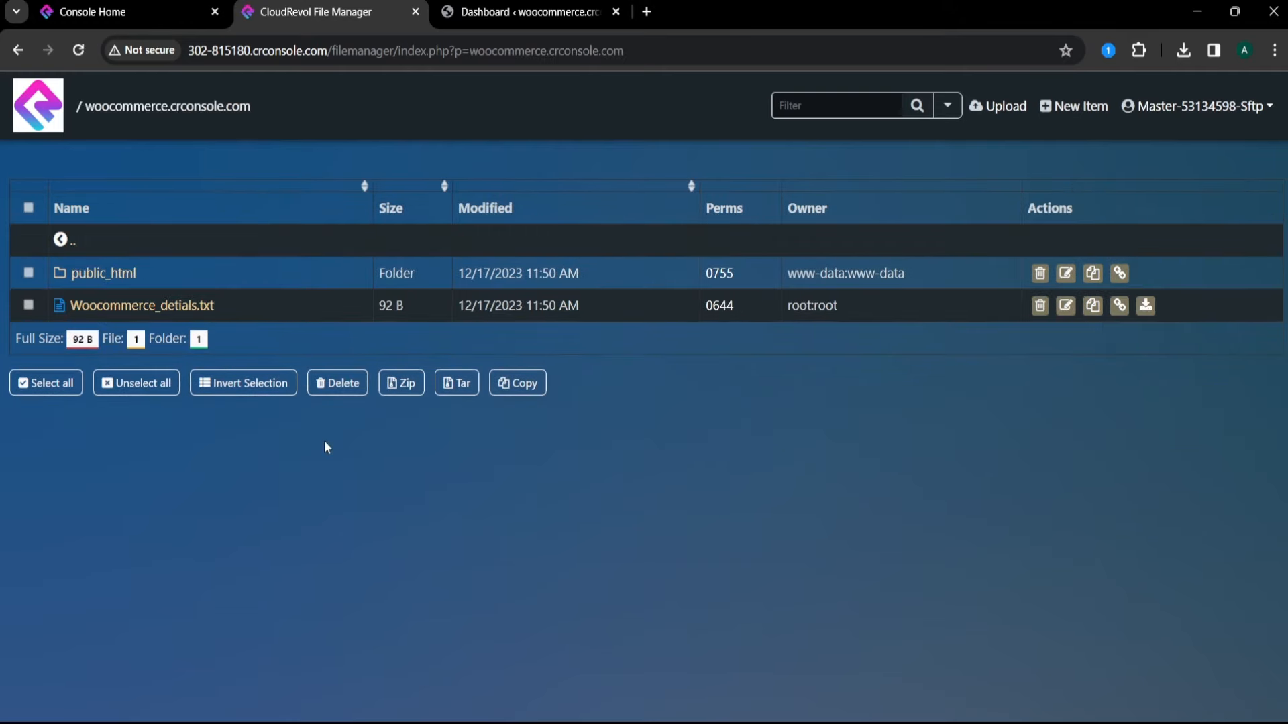
{"action": "left_click", "coordinate": [102, 277]}
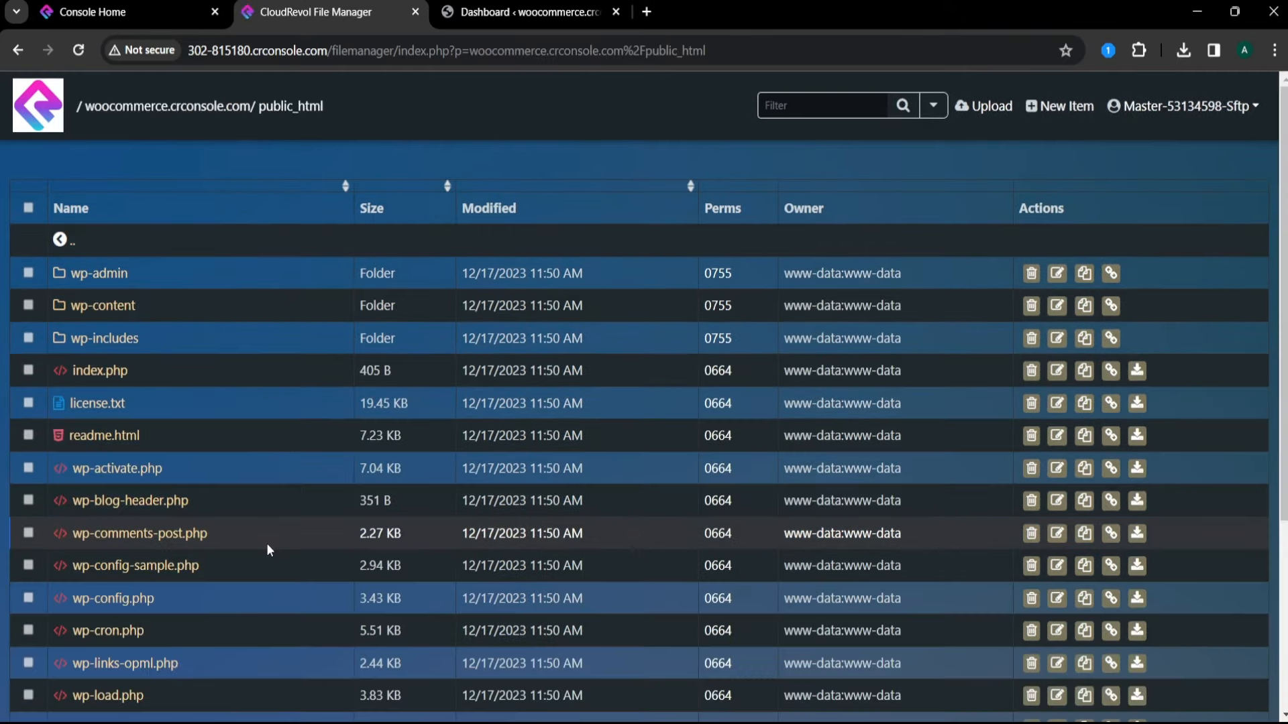
{"action": "left_click", "coordinate": [73, 370]}
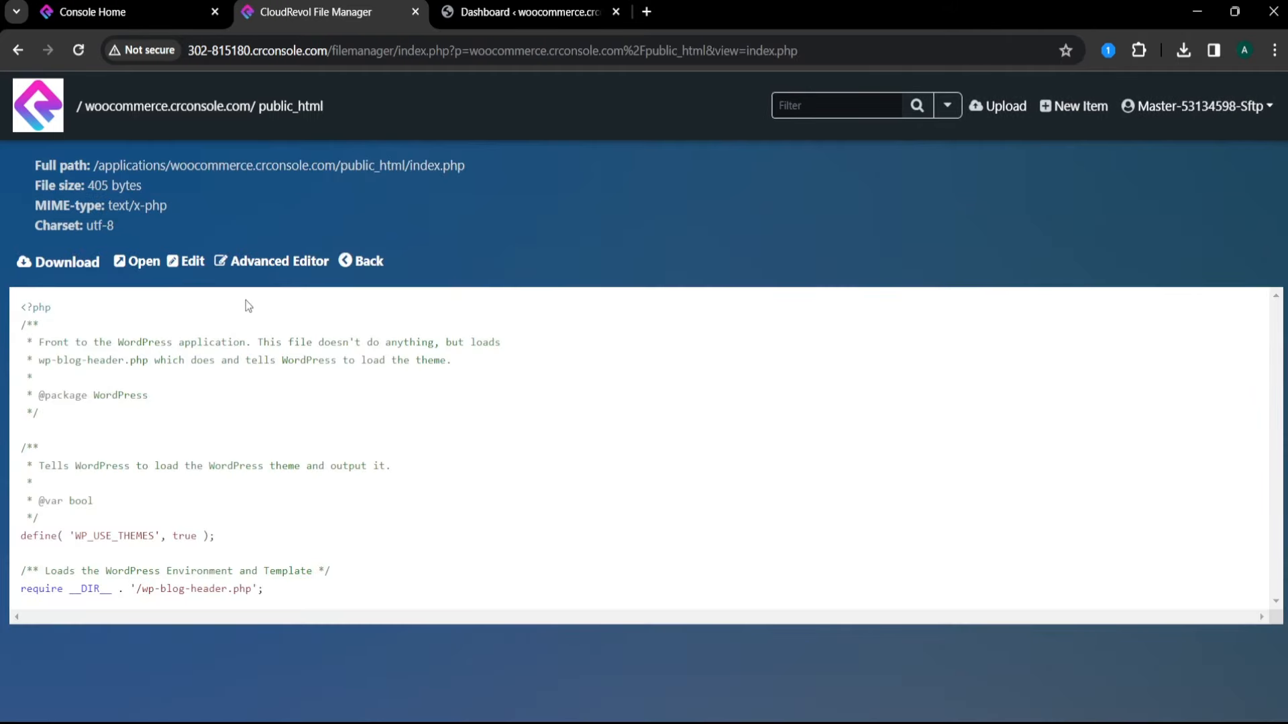
{"action": "left_click", "coordinate": [355, 262]}
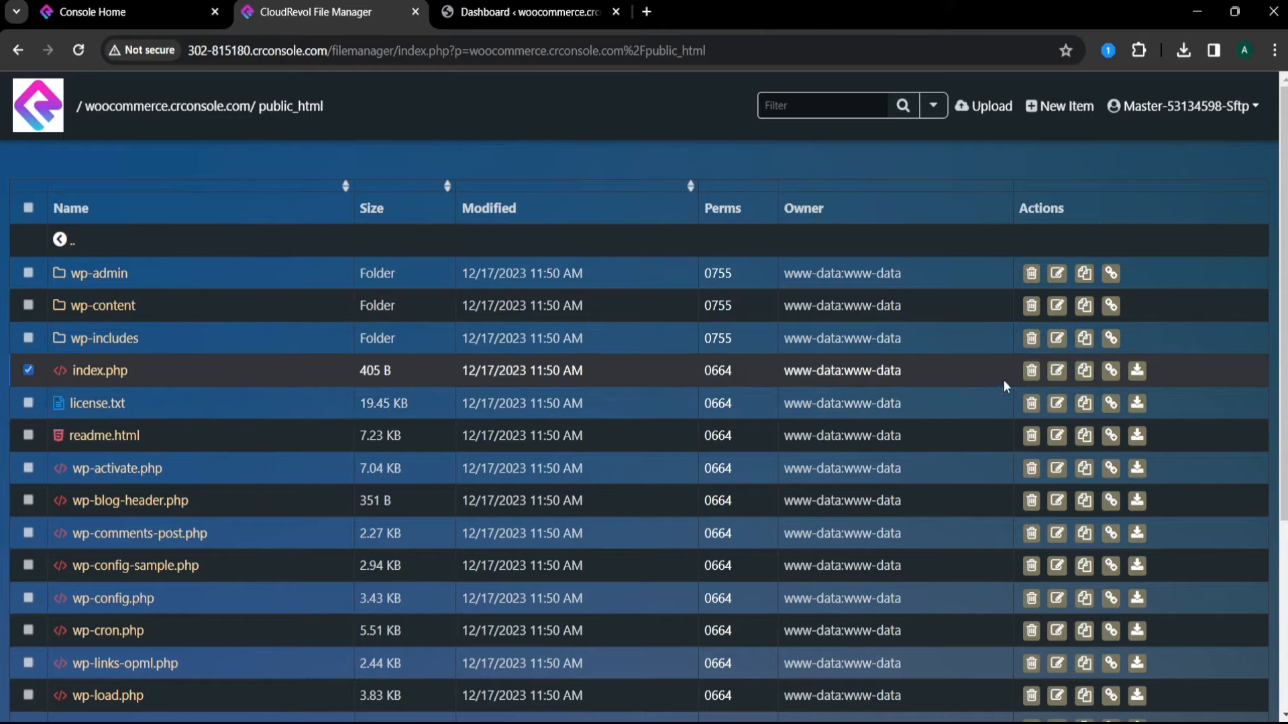
{"action": "left_click", "coordinate": [1031, 371]}
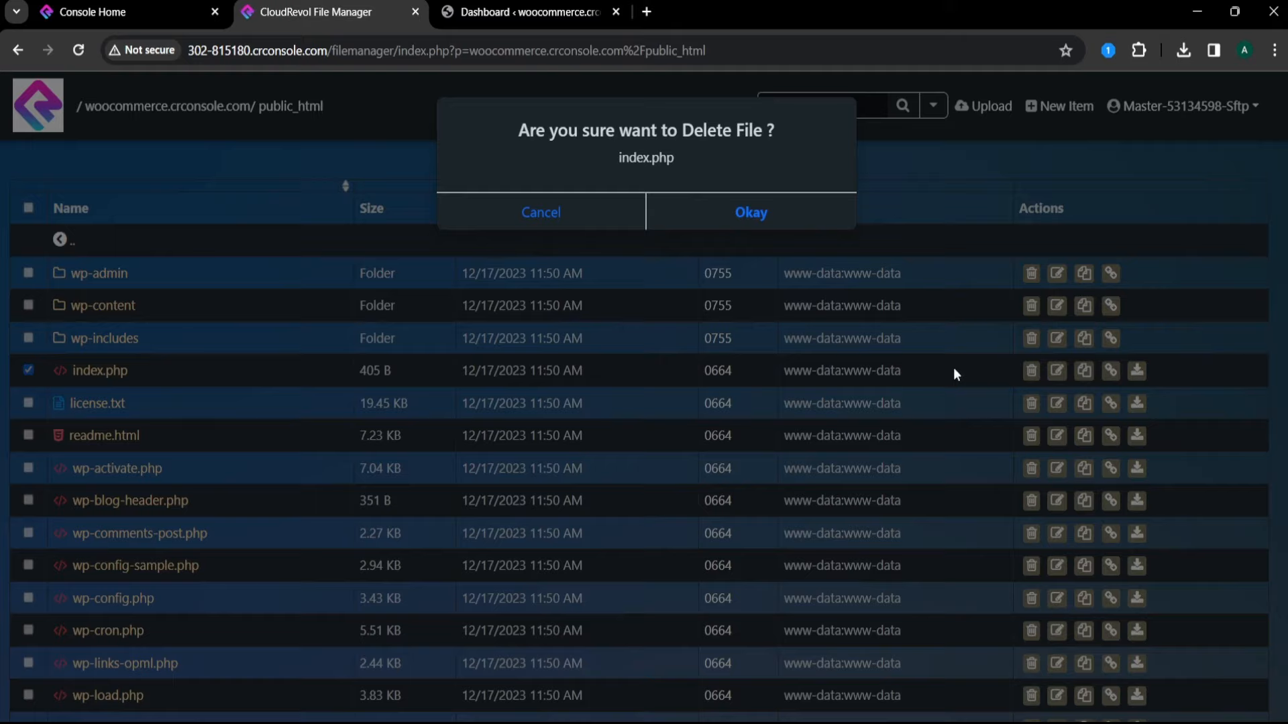
{"action": "left_click", "coordinate": [725, 218]}
- Reload the WordPress dashboard, log out and open the woocommerce.crconsole.com front page to check the site
{"action": "left_click", "coordinate": [509, 7]}
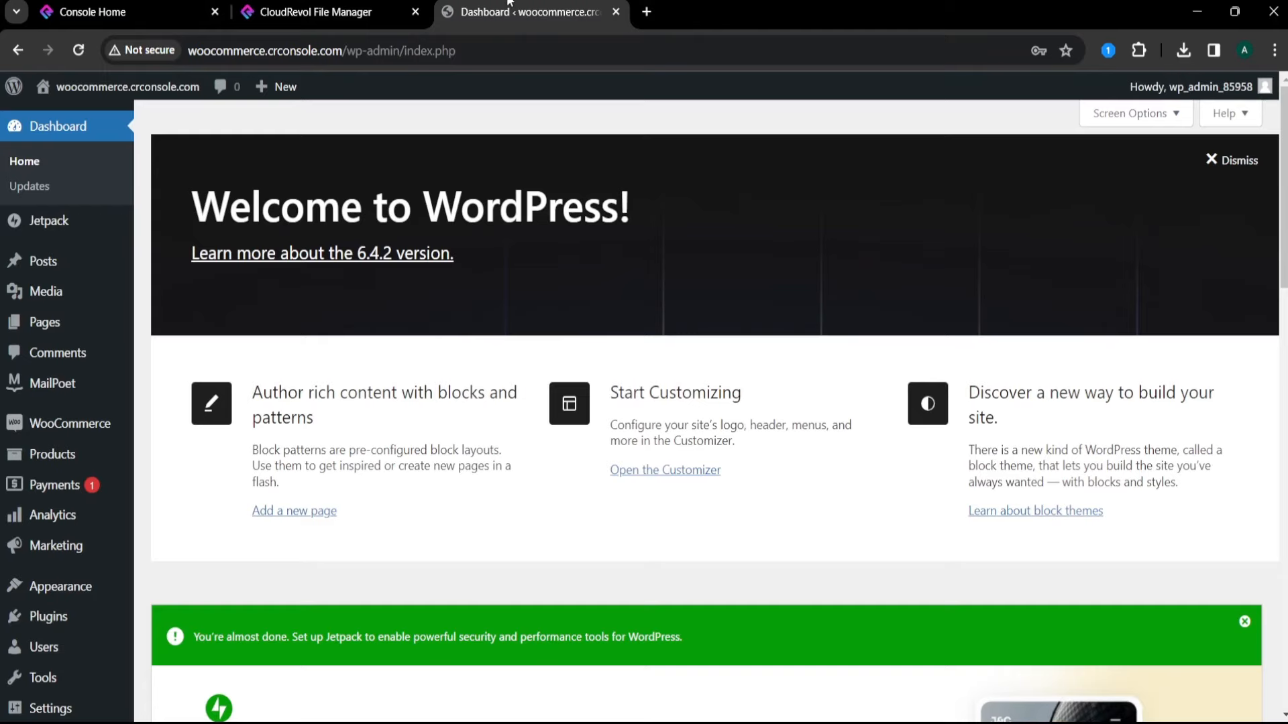
{"action": "left_click", "coordinate": [78, 50]}
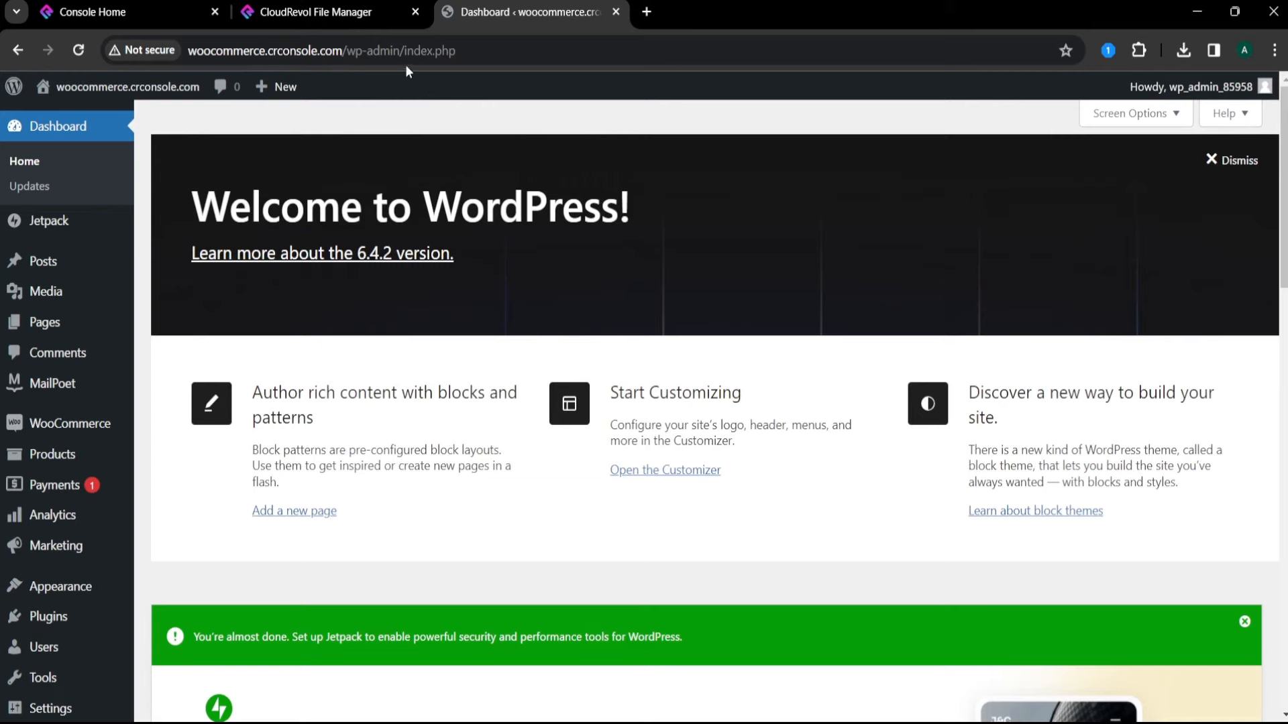
{"action": "left_click_drag", "start_coordinate": [346, 51], "coordinate": [527, 55]}
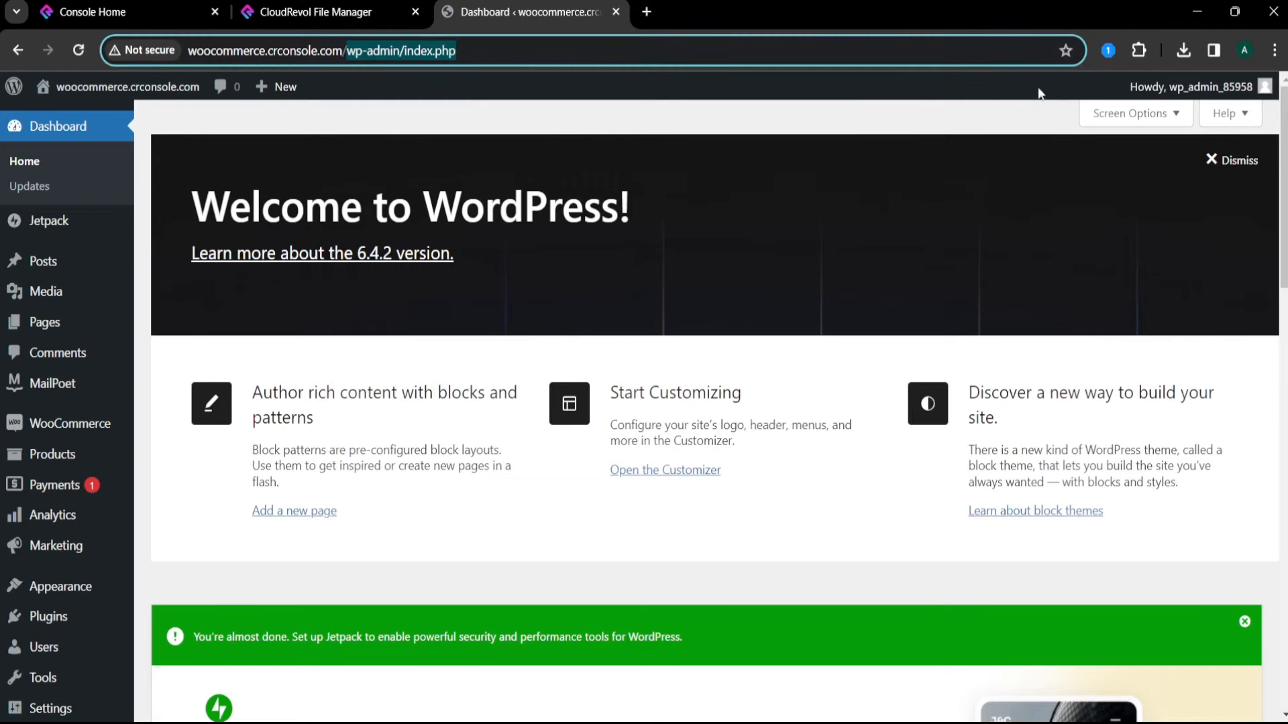
{"action": "mouse_move", "coordinate": [1180, 87]}
{"action": "left_click", "coordinate": [1156, 175]}
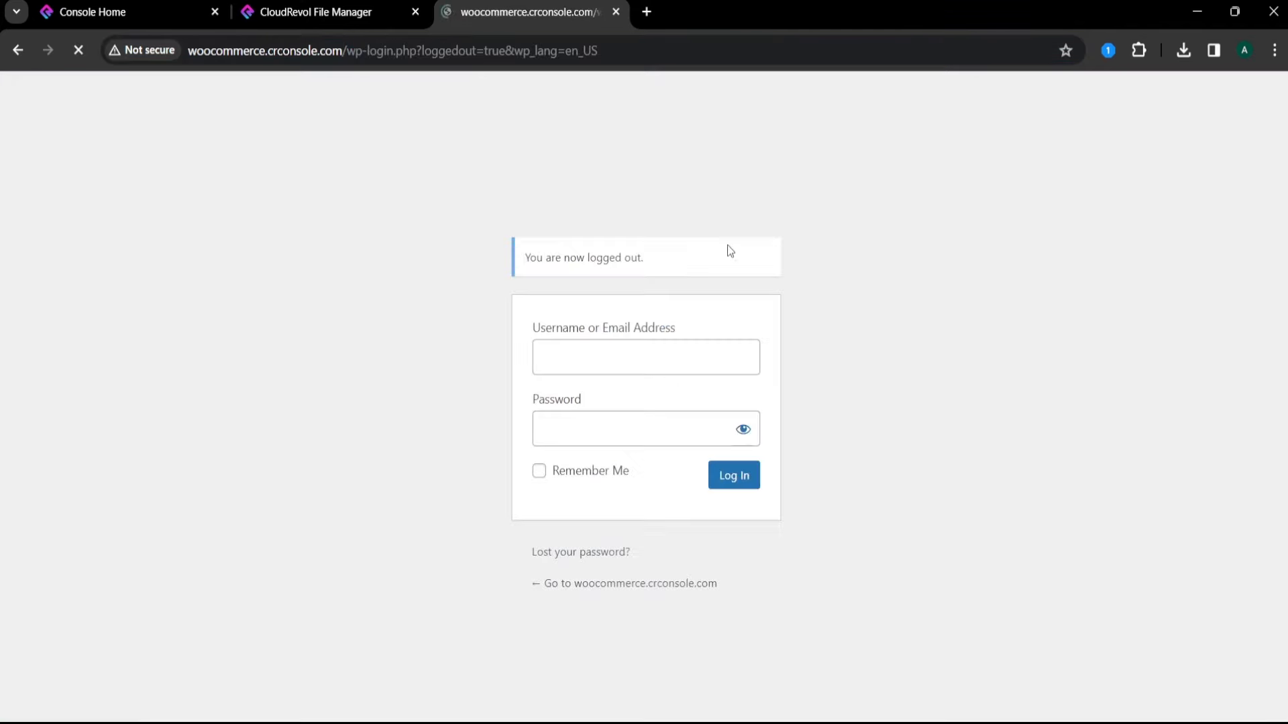
{"action": "left_click", "coordinate": [574, 587]}
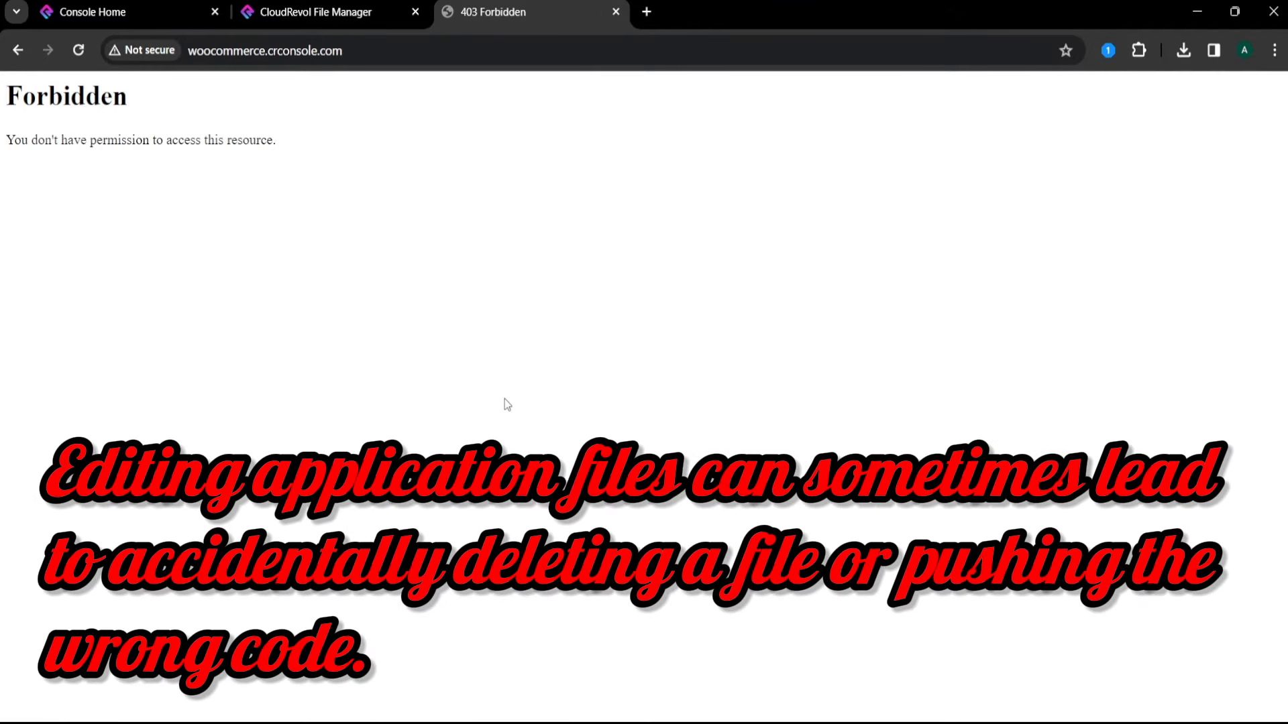
- In the console's Backup Vault, find the 11:59:23 backup of woocommerce.crconsole.com in the backup list and restore it
{"action": "left_click", "coordinate": [128, 11]}
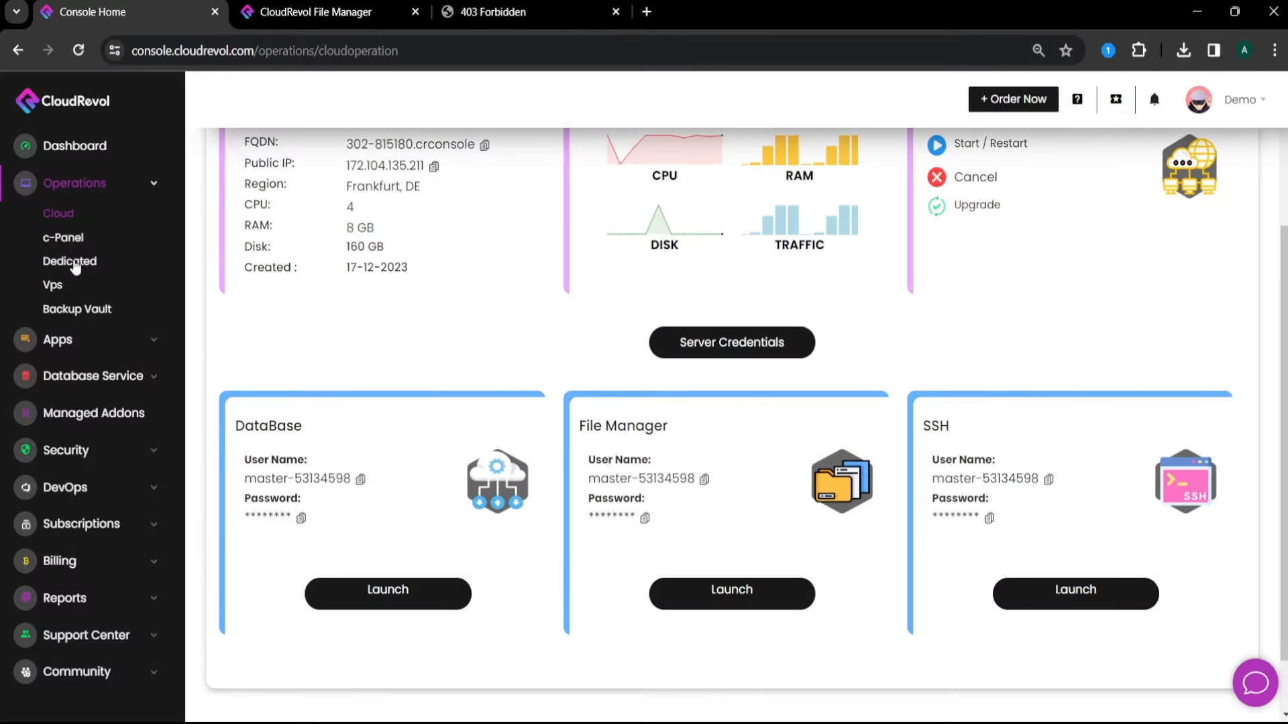
{"action": "left_click", "coordinate": [84, 308]}
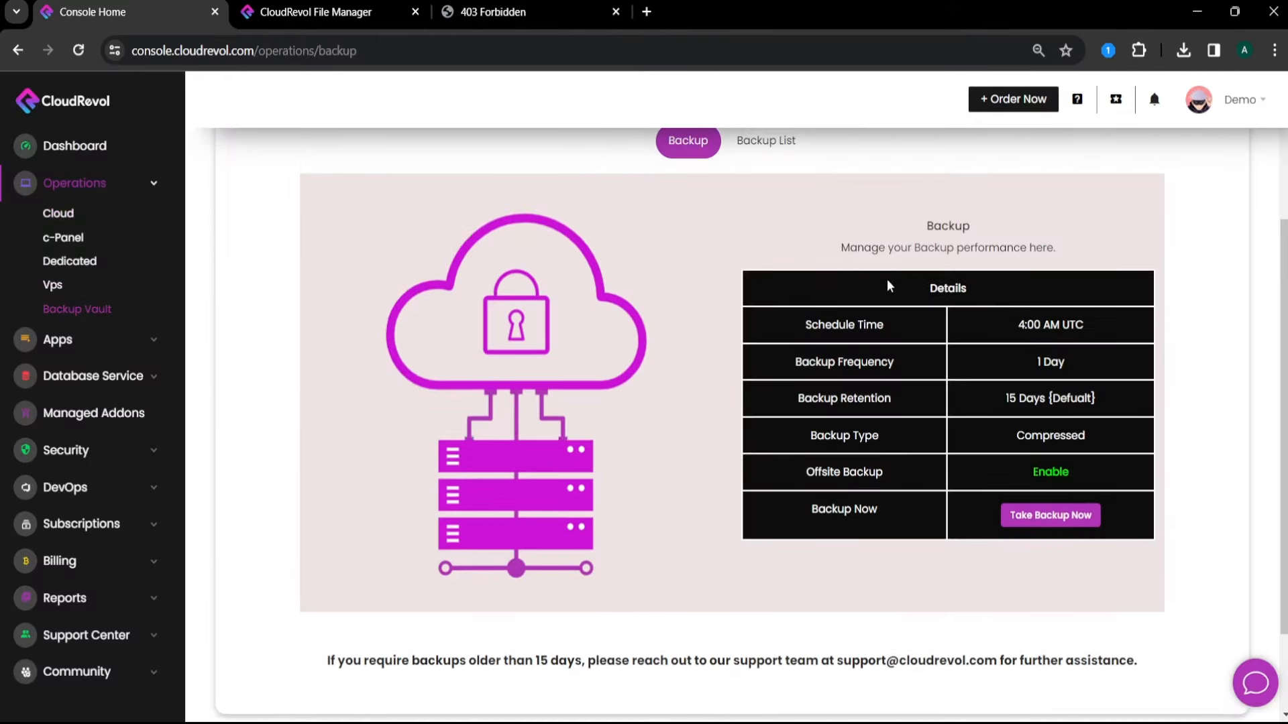
{"action": "left_click", "coordinate": [771, 142]}
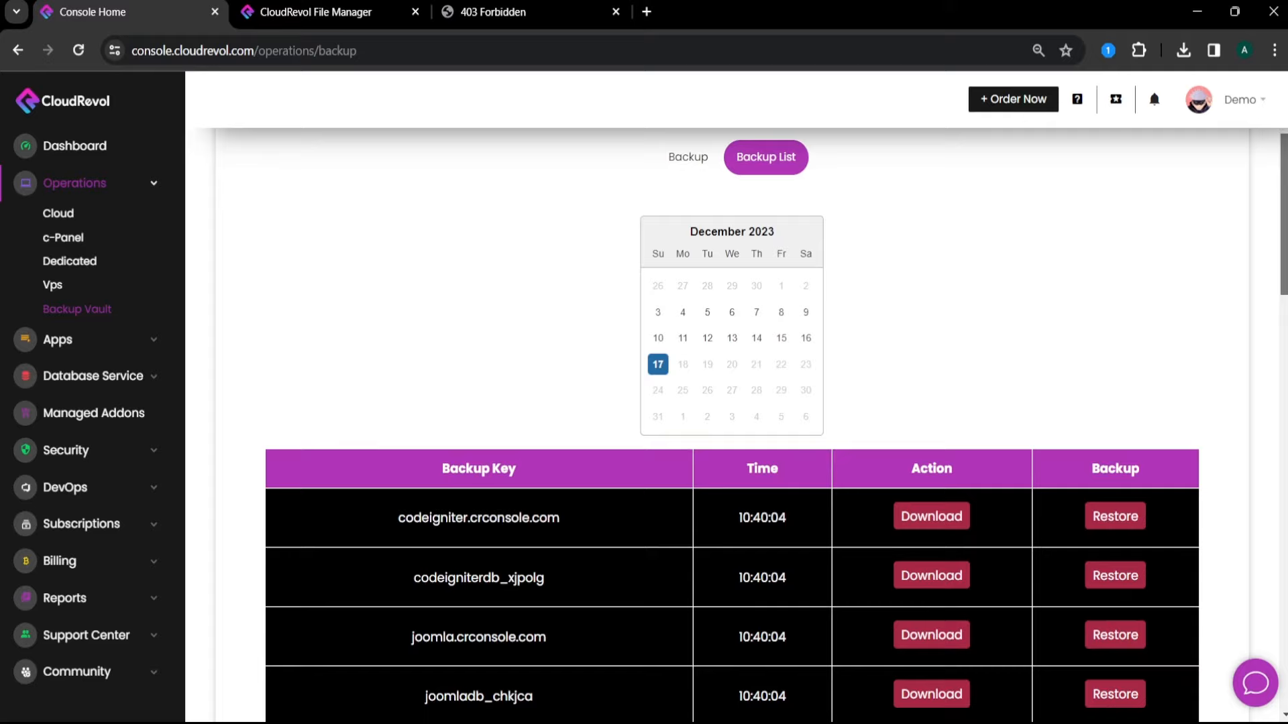
{"action": "scroll", "coordinate": [1282, 429], "scroll_direction": "down", "scroll_amount": 9}
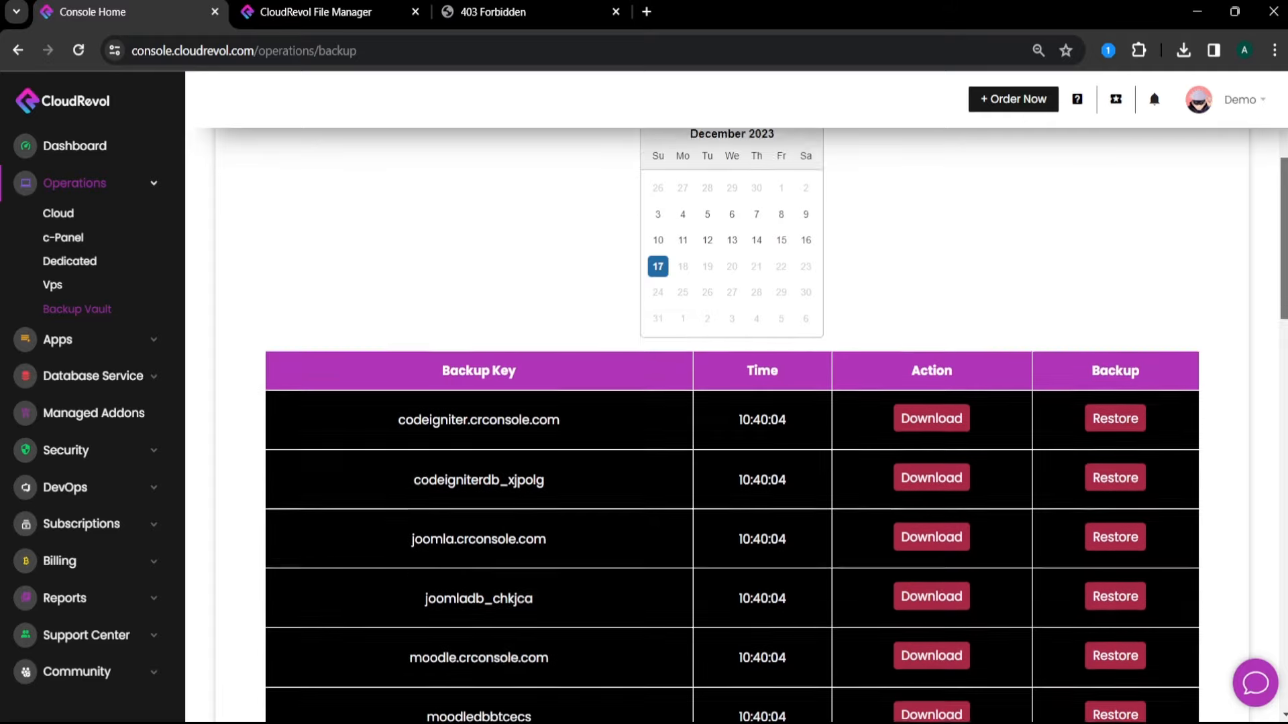
{"action": "left_click_drag", "start_coordinate": [1282, 429], "coordinate": [1280, 646]}
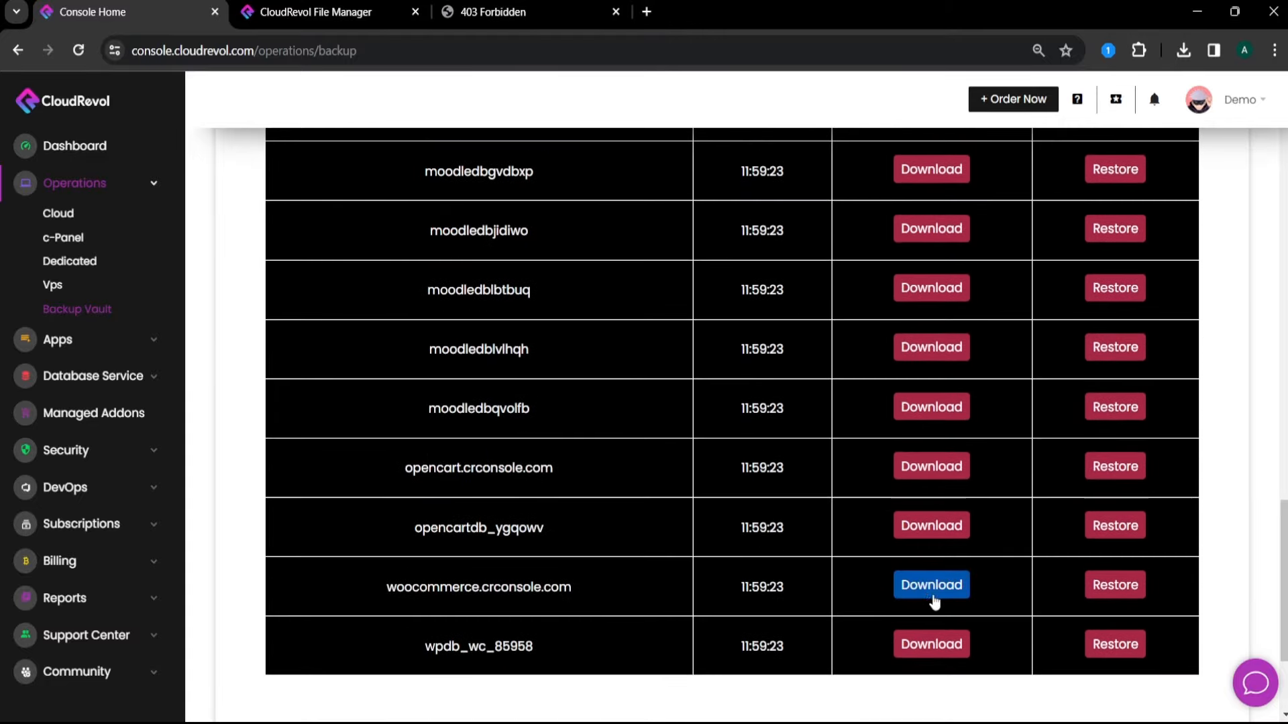
{"action": "left_click", "coordinate": [1091, 590]}
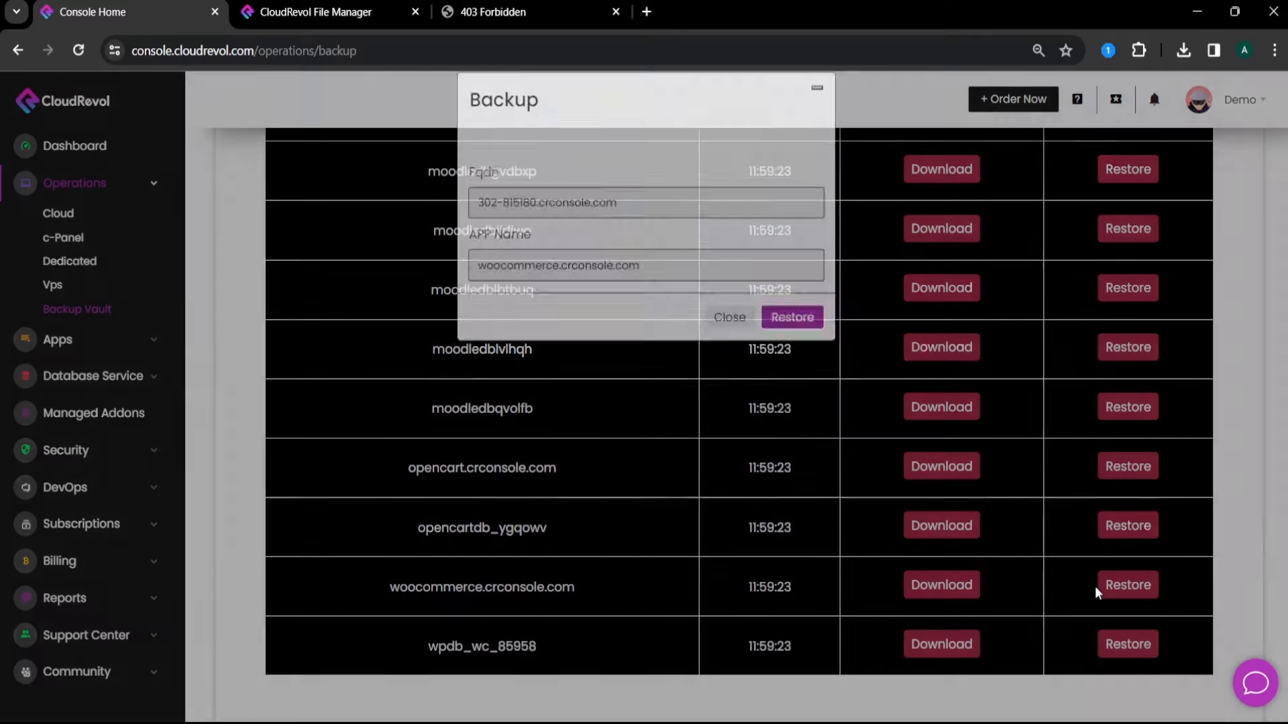
{"action": "left_click", "coordinate": [791, 341]}
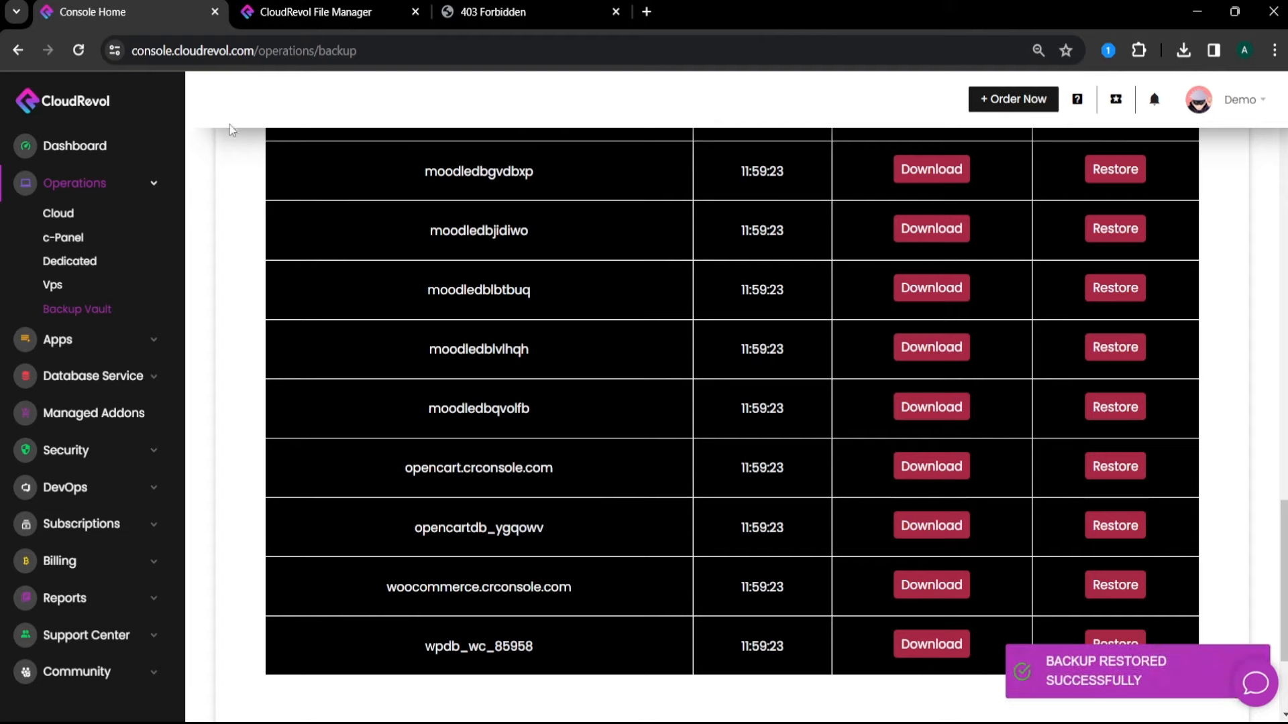
- Reopen woocommerce.crconsole.com's public_html folder in the File Manager to check for index.php, and reload the site's front page
{"action": "left_click", "coordinate": [249, 7]}
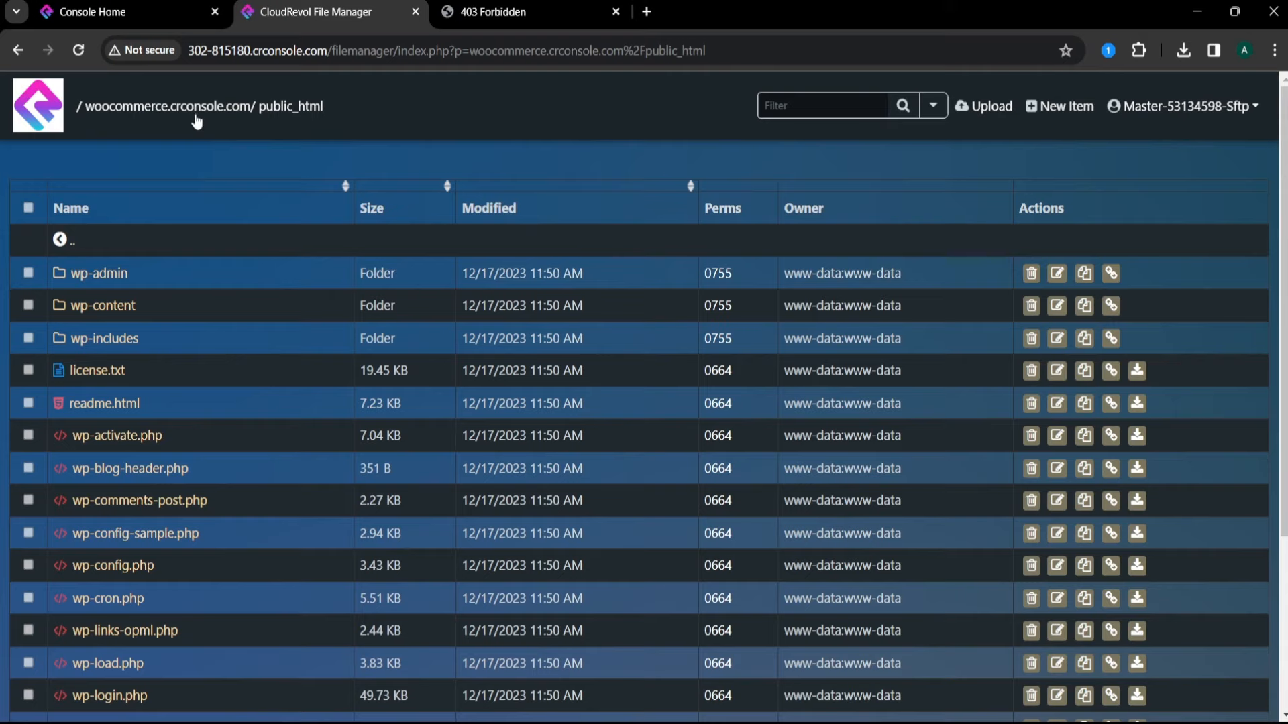
{"action": "left_click", "coordinate": [60, 239]}
{"action": "left_click", "coordinate": [85, 278]}
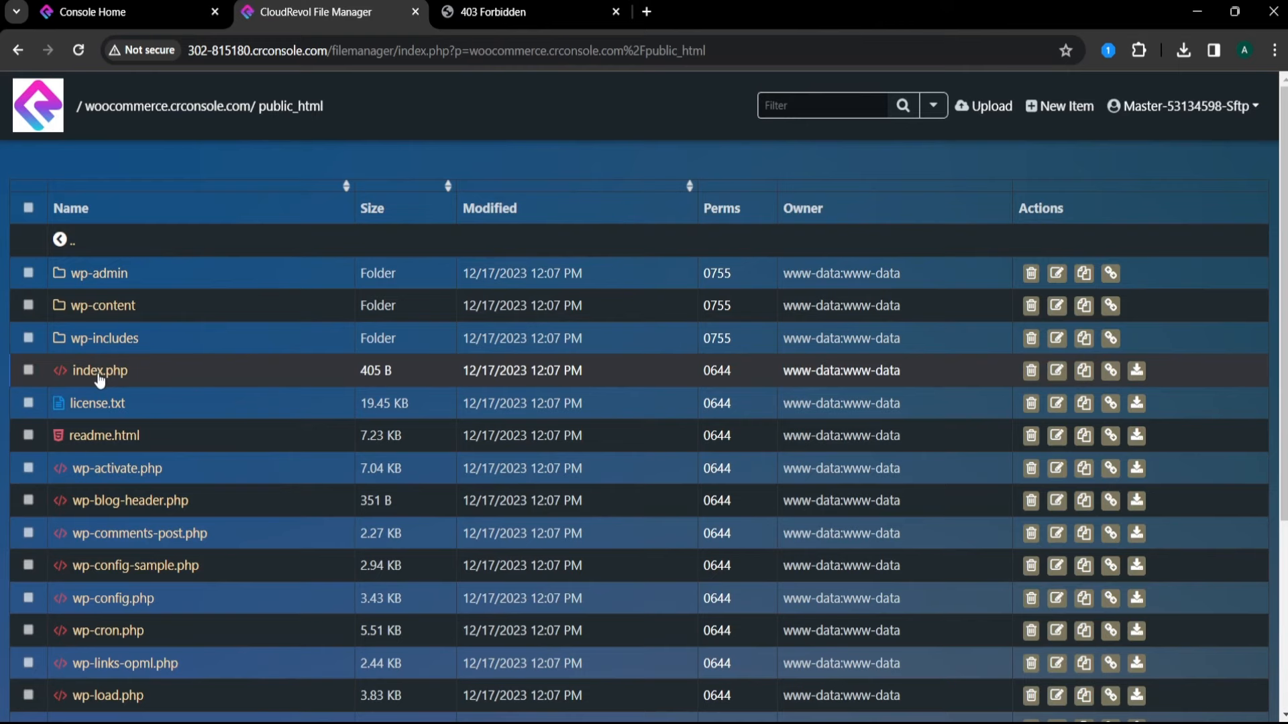
{"action": "left_click", "coordinate": [488, 6]}
{"action": "left_click", "coordinate": [83, 56]}
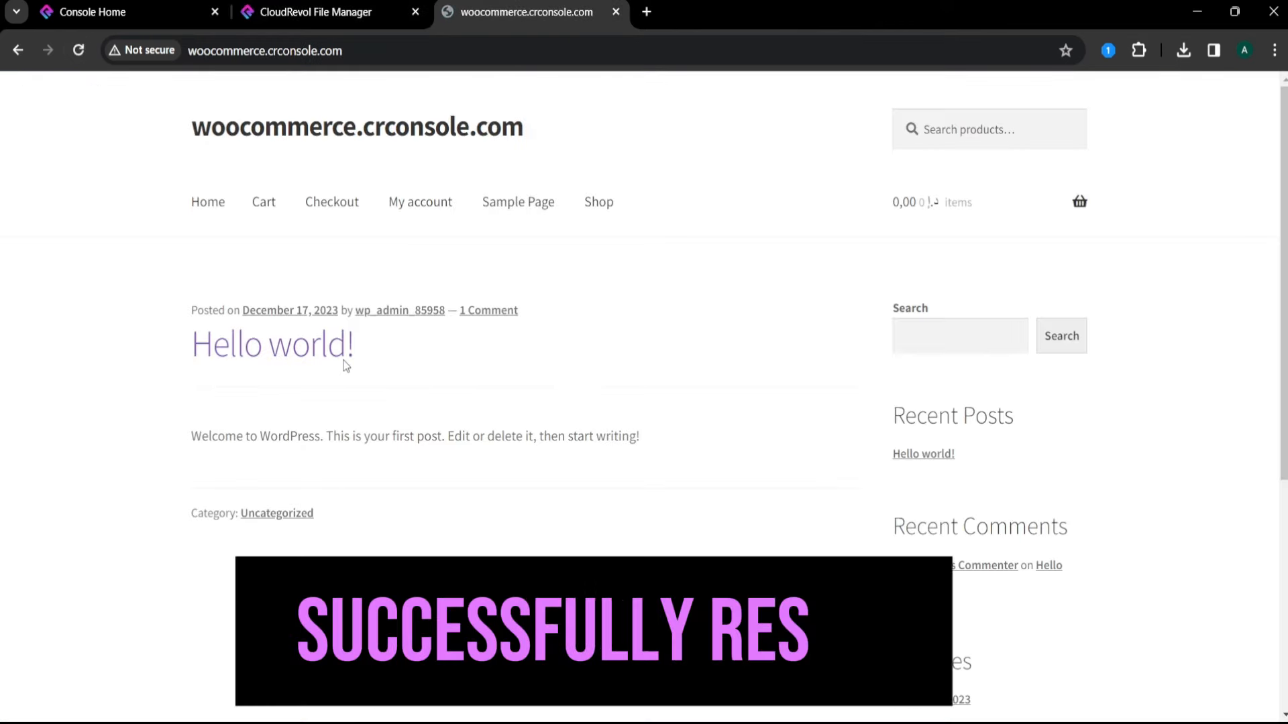
{"action": "left_click", "coordinate": [94, 12]}
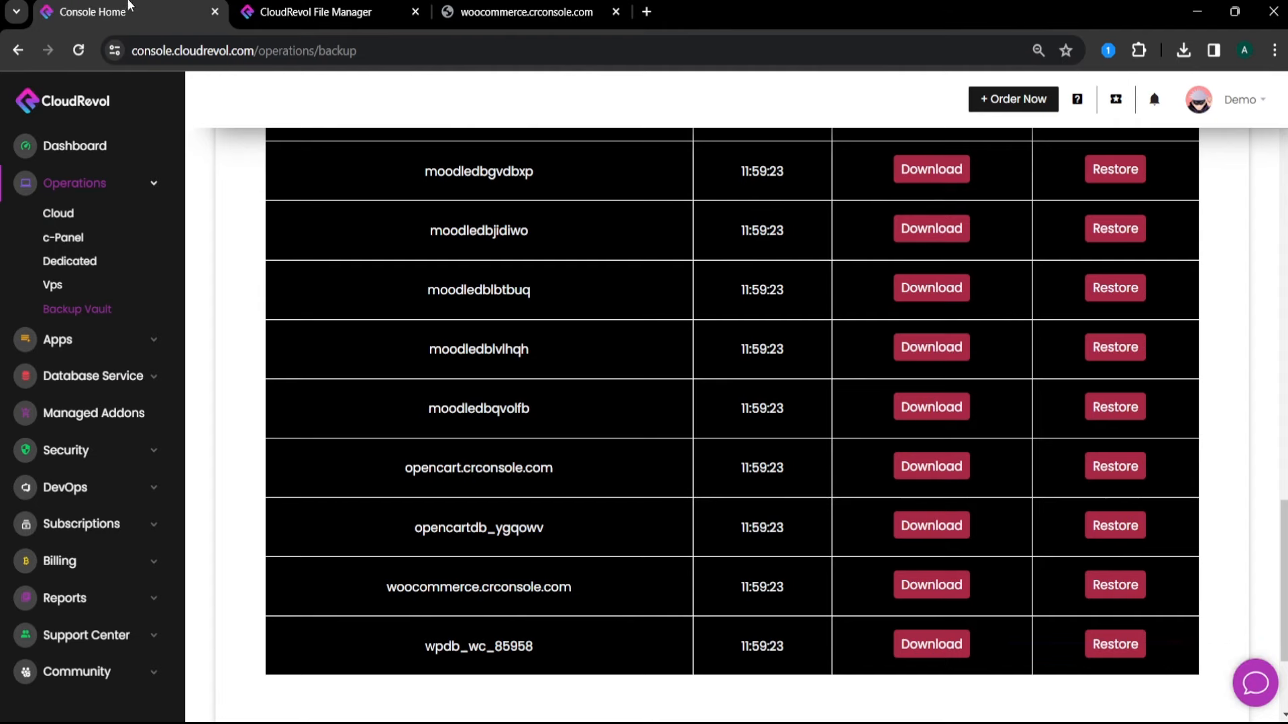
{"action": "scroll", "coordinate": [731, 423], "scroll_direction": "up", "scroll_amount": 10}
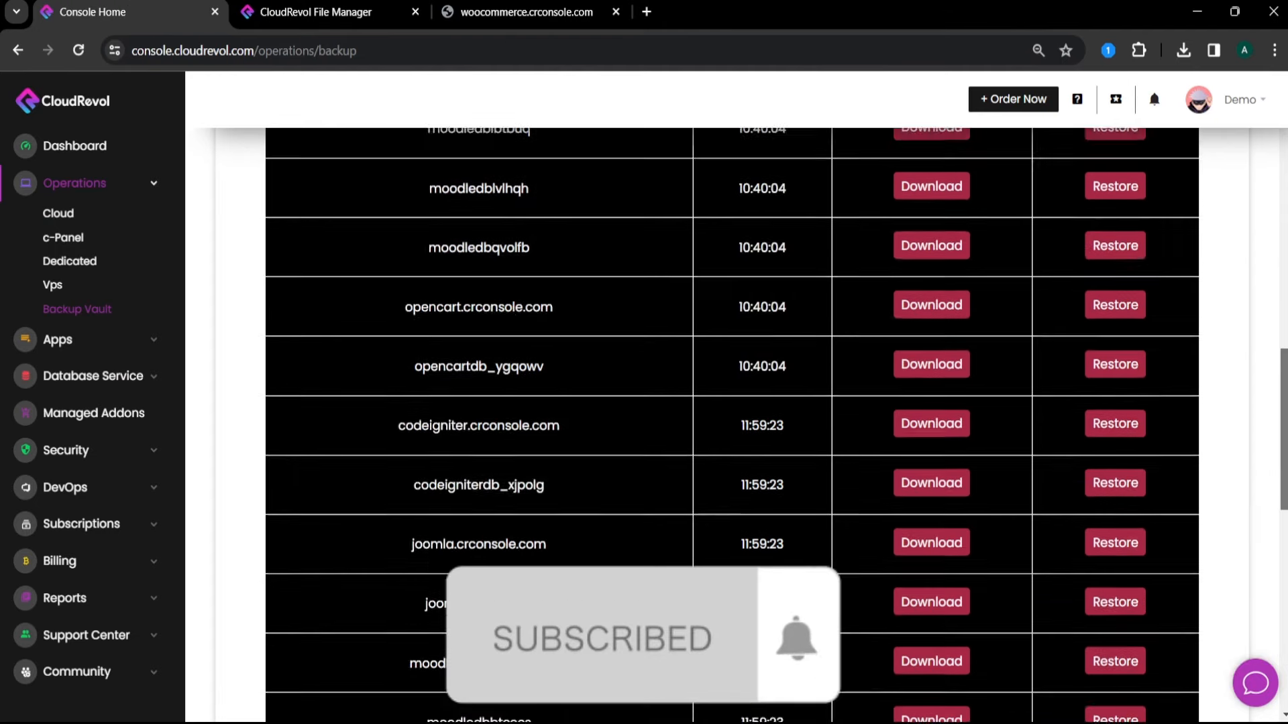
{"action": "scroll", "coordinate": [731, 422], "scroll_direction": "up", "scroll_amount": 1}
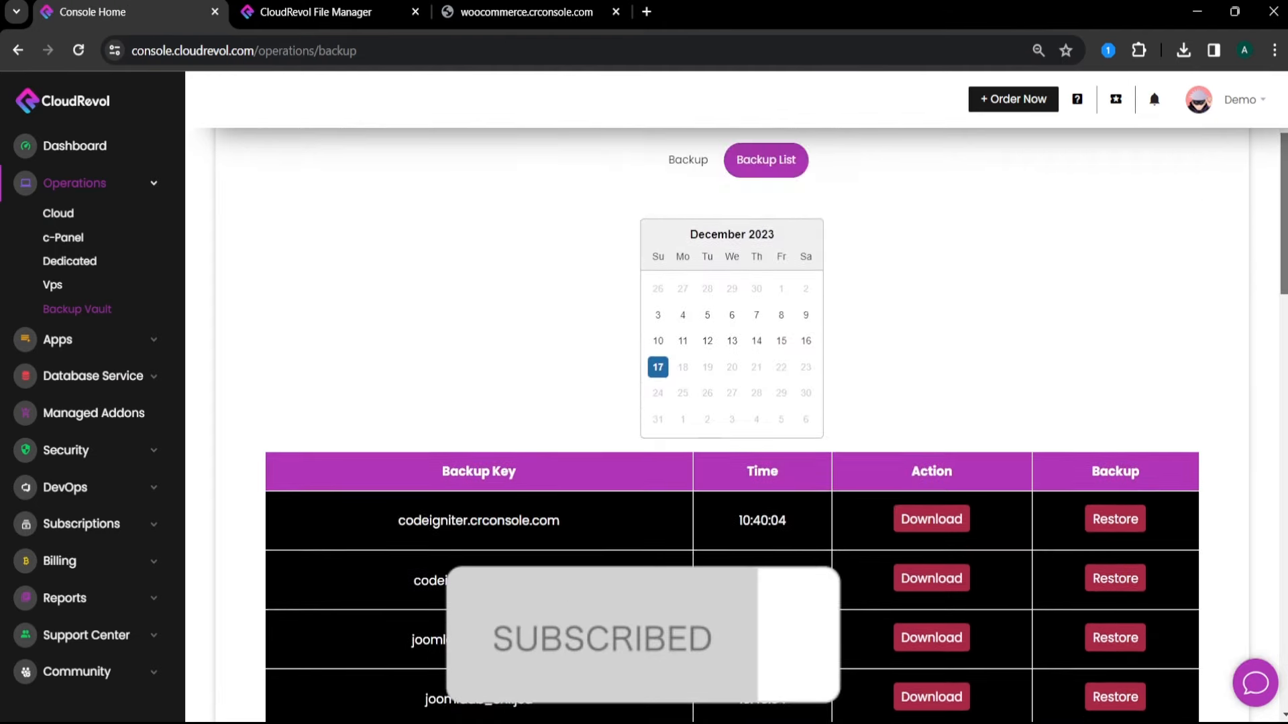